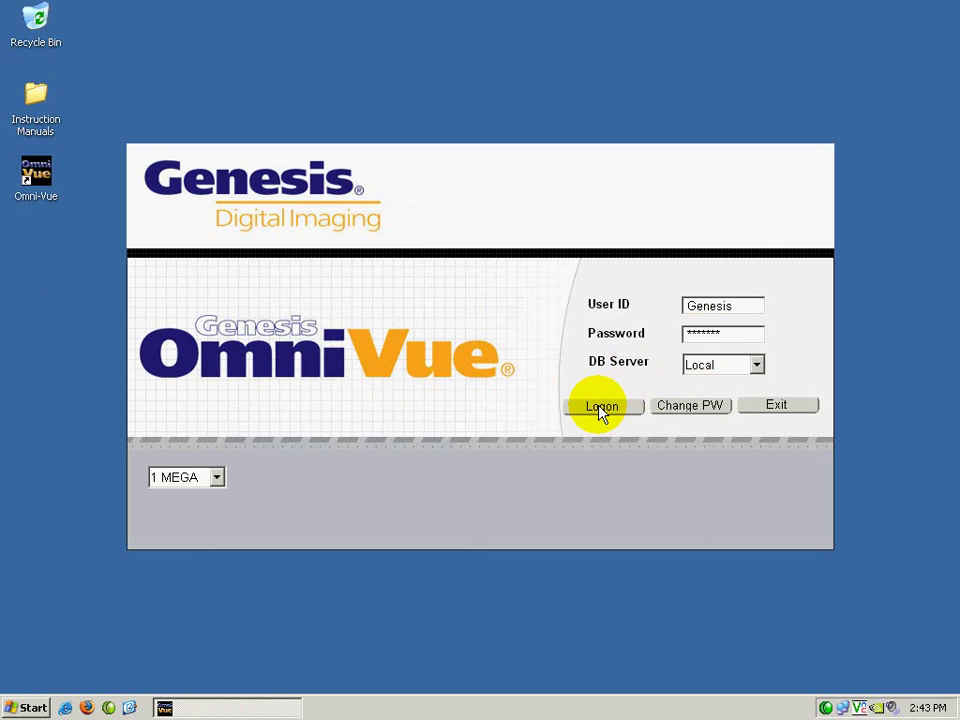
Step: Log on and list all local exams for CD backup with both study date limits switched off
{"action": "left_click", "coordinate": [602, 406]}
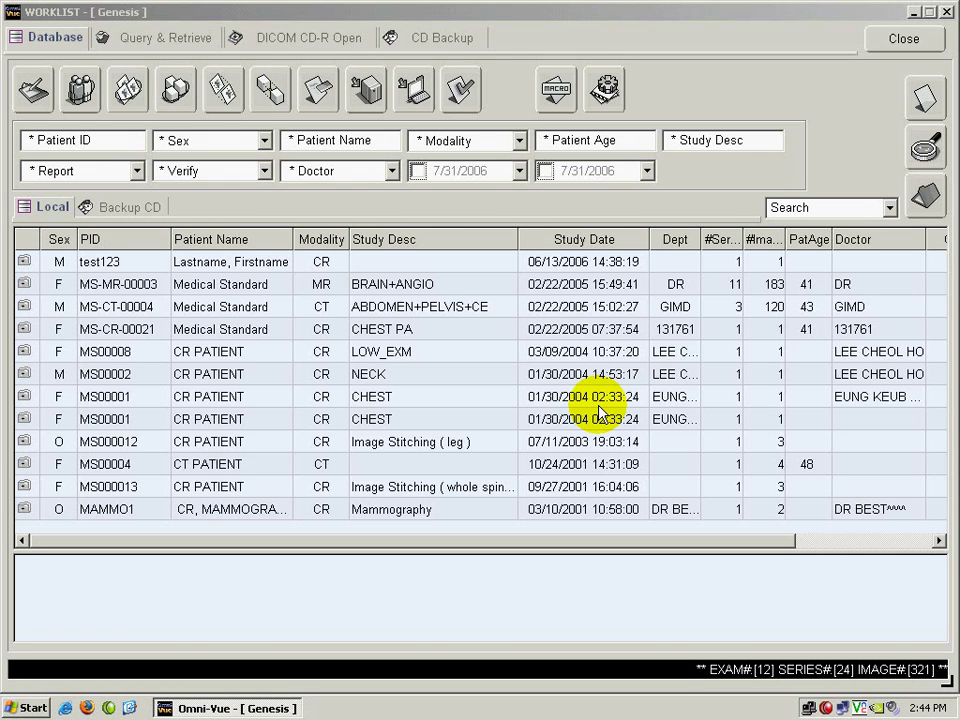
{"action": "left_click", "coordinate": [440, 42]}
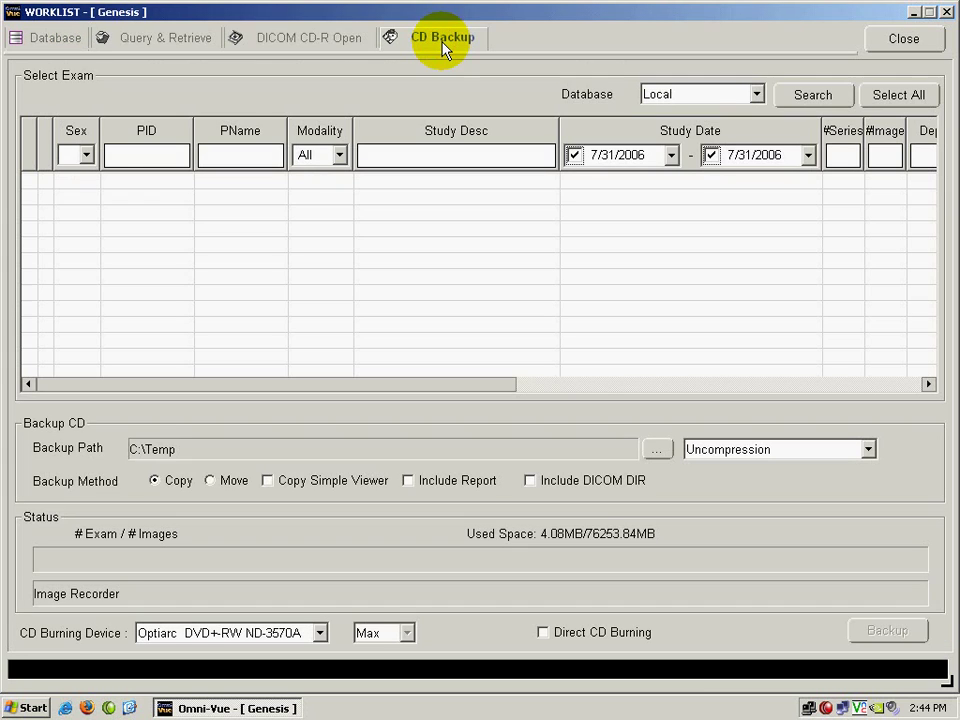
{"action": "left_click", "coordinate": [575, 157]}
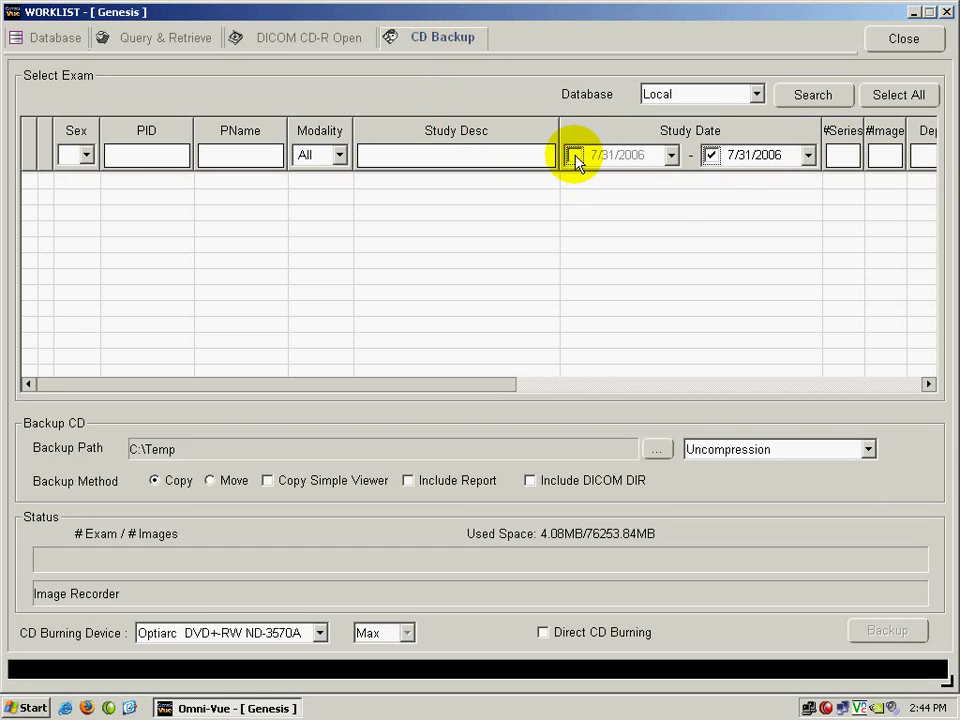
{"action": "left_click", "coordinate": [711, 156]}
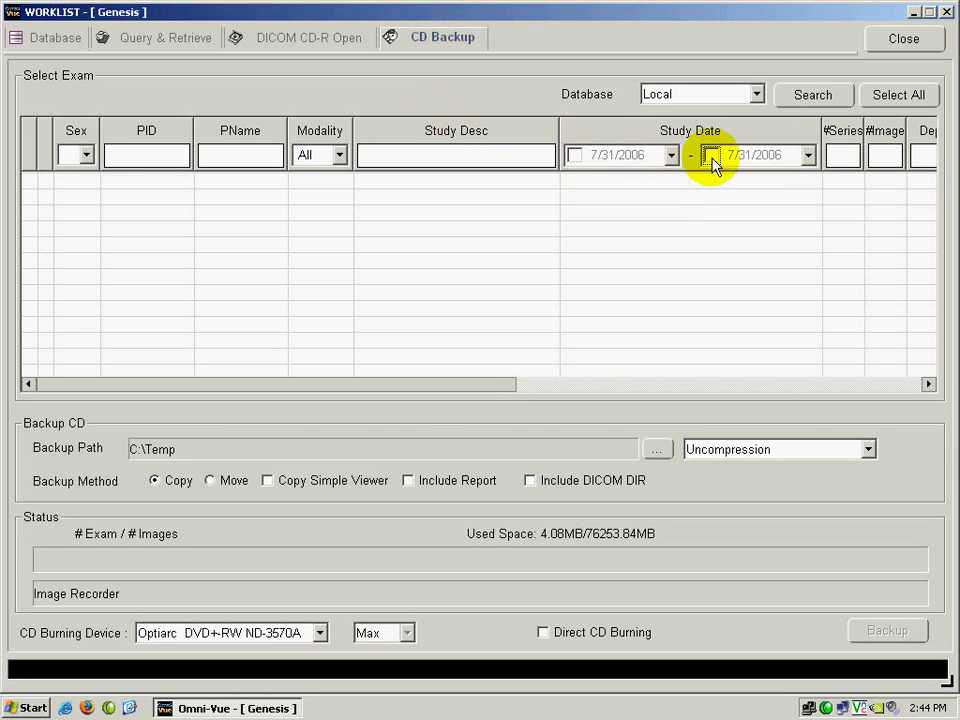
{"action": "left_click", "coordinate": [803, 101]}
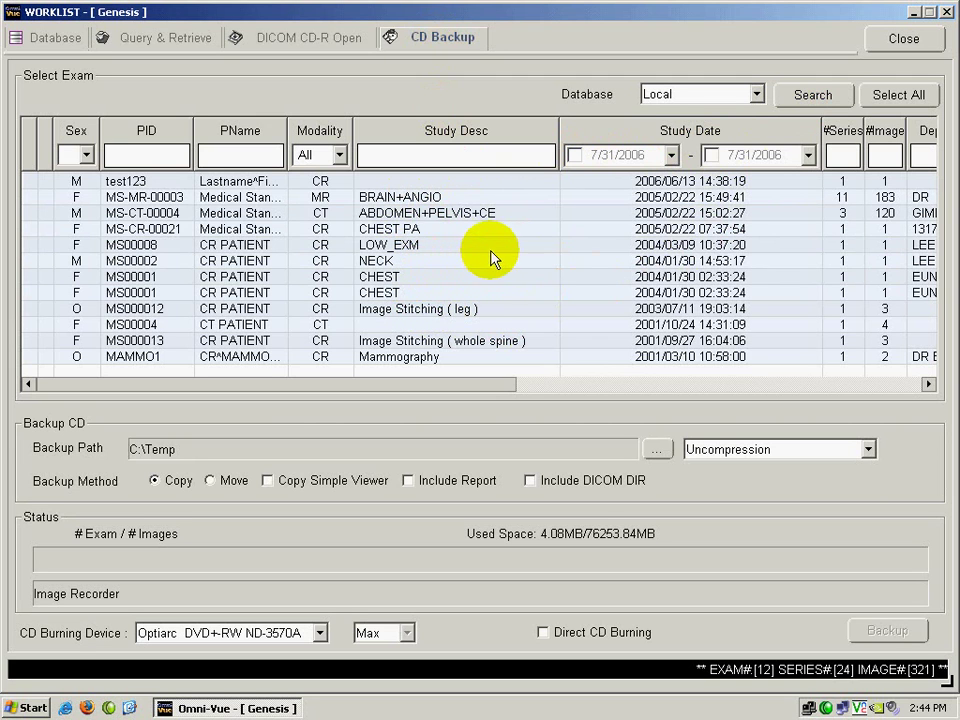
Step: Set the start of the study date range for the backup exams to 1/1/2004
{"action": "left_click", "coordinate": [671, 157]}
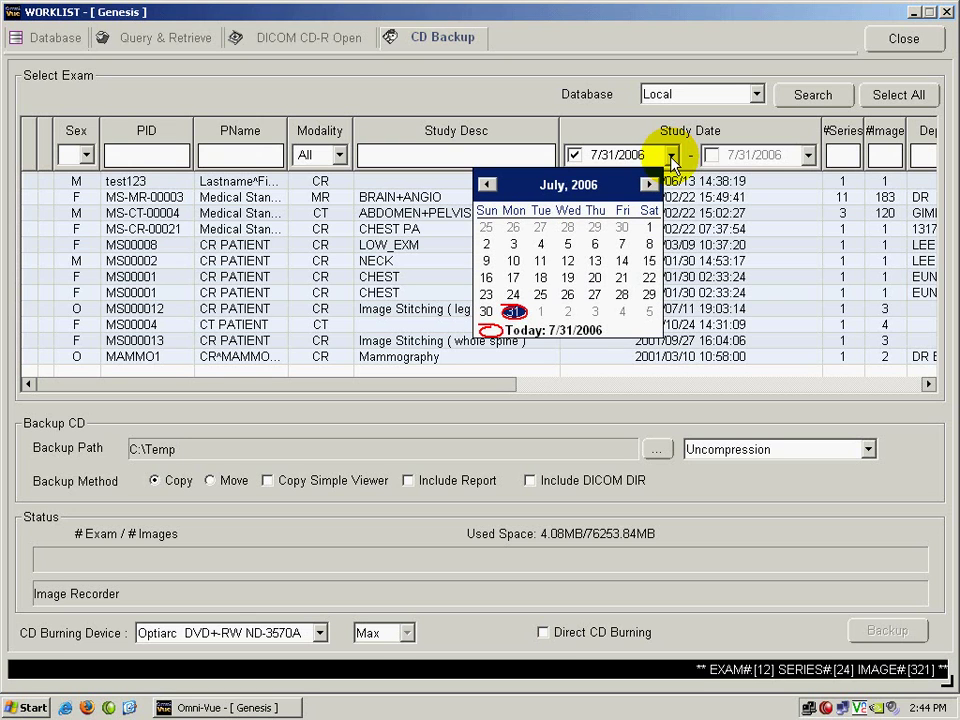
{"action": "left_click", "coordinate": [588, 186]}
{"action": "left_click", "coordinate": [613, 189]}
{"action": "left_click", "coordinate": [613, 189]}
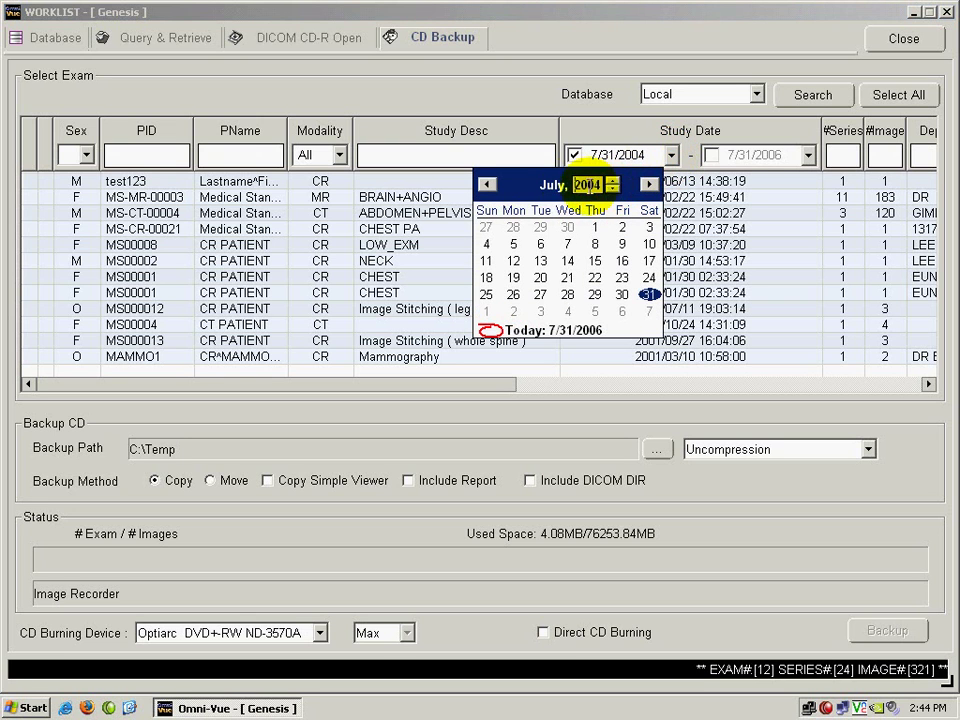
{"action": "left_click", "coordinate": [489, 185]}
{"action": "left_click", "coordinate": [489, 185]}
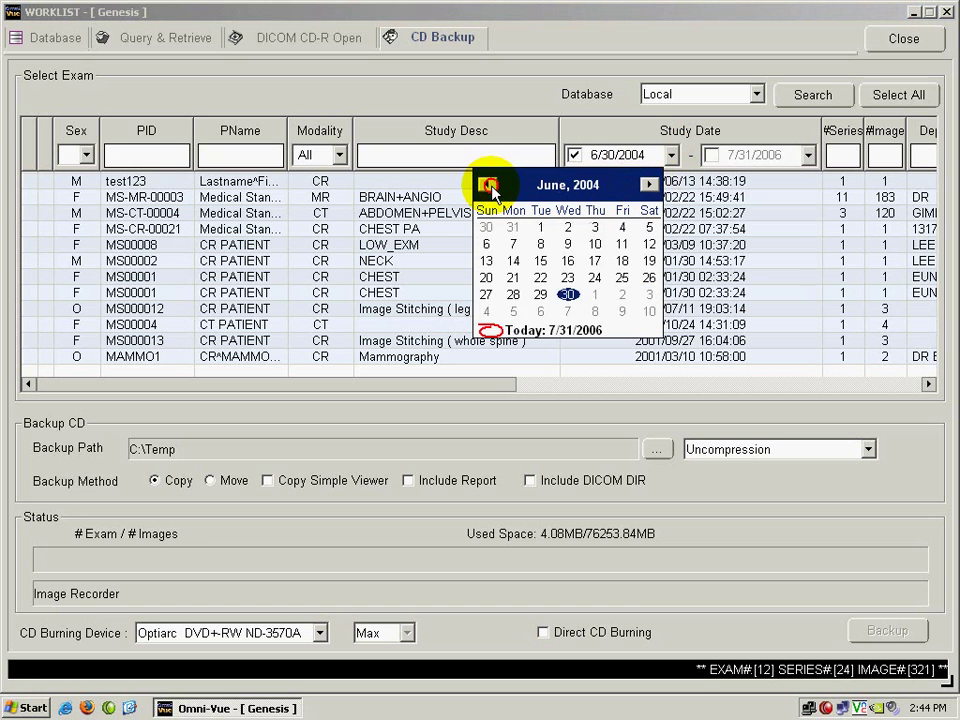
{"action": "left_click", "coordinate": [489, 185]}
{"action": "left_click", "coordinate": [489, 185]}
{"action": "left_click", "coordinate": [489, 185]}
{"action": "left_click", "coordinate": [489, 185]}
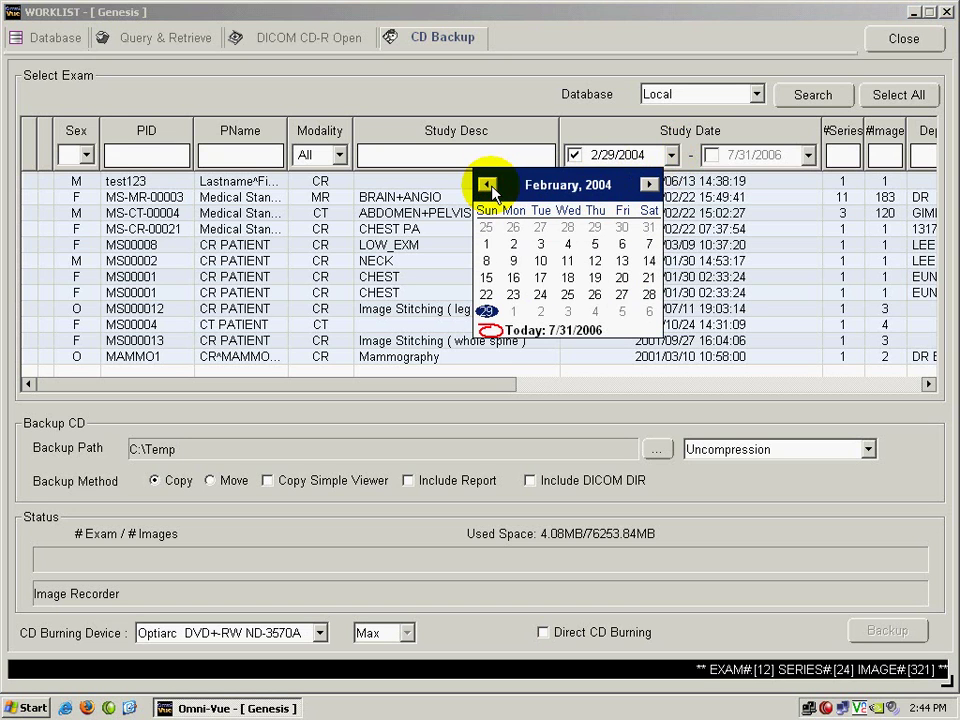
{"action": "left_click", "coordinate": [487, 185]}
{"action": "left_click", "coordinate": [597, 227]}
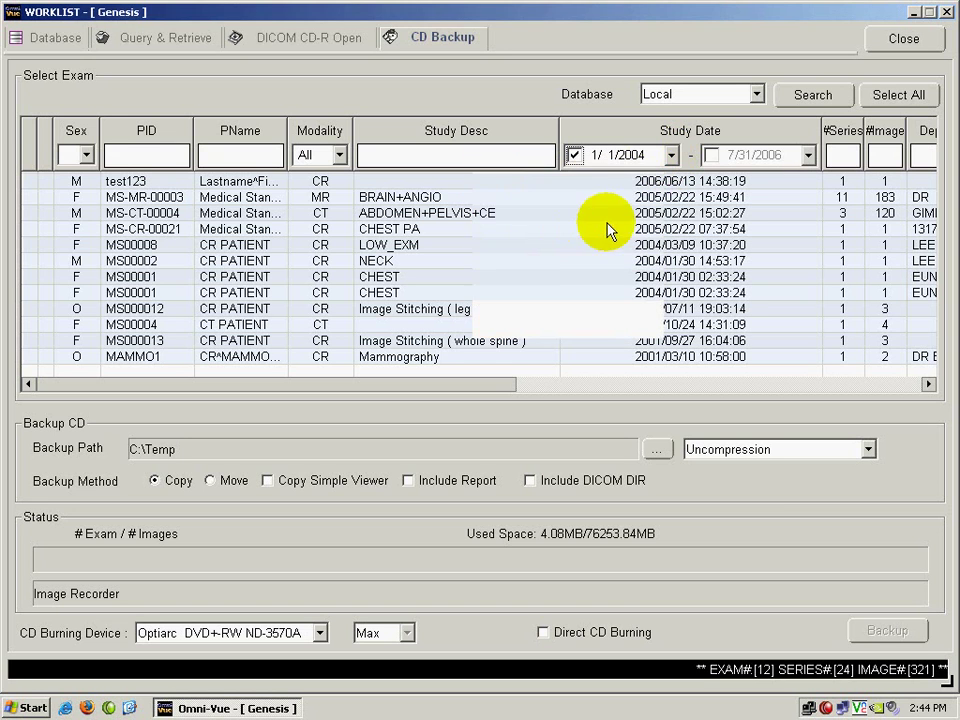
Step: Set the end of the study date range to 1/31/2004 and search the local exams
{"action": "left_click", "coordinate": [807, 155]}
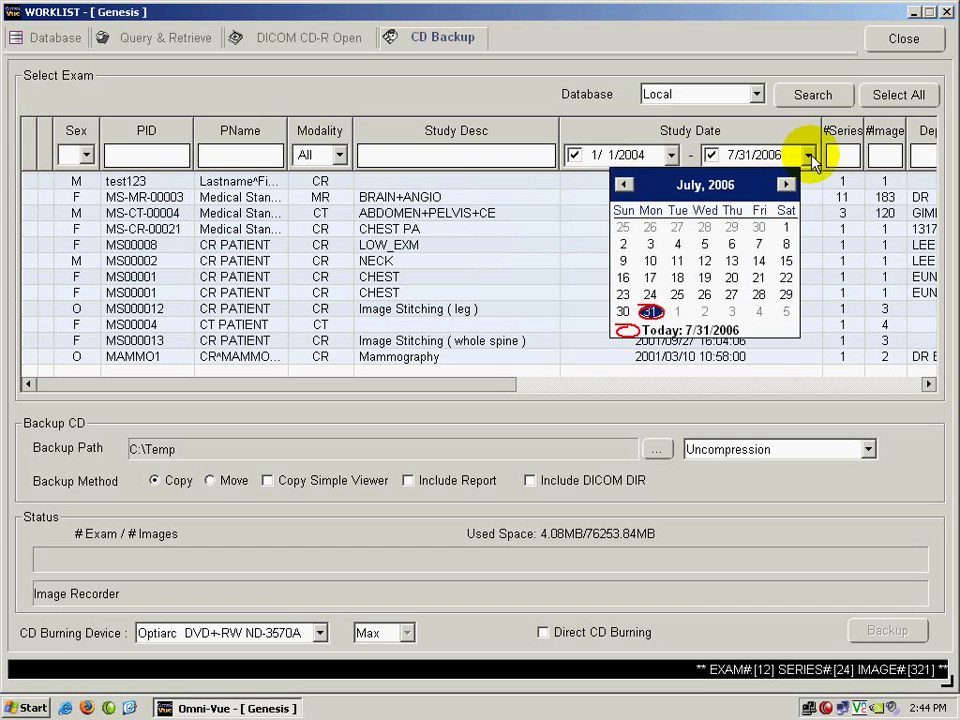
{"action": "left_click", "coordinate": [724, 185]}
{"action": "left_click", "coordinate": [749, 189]}
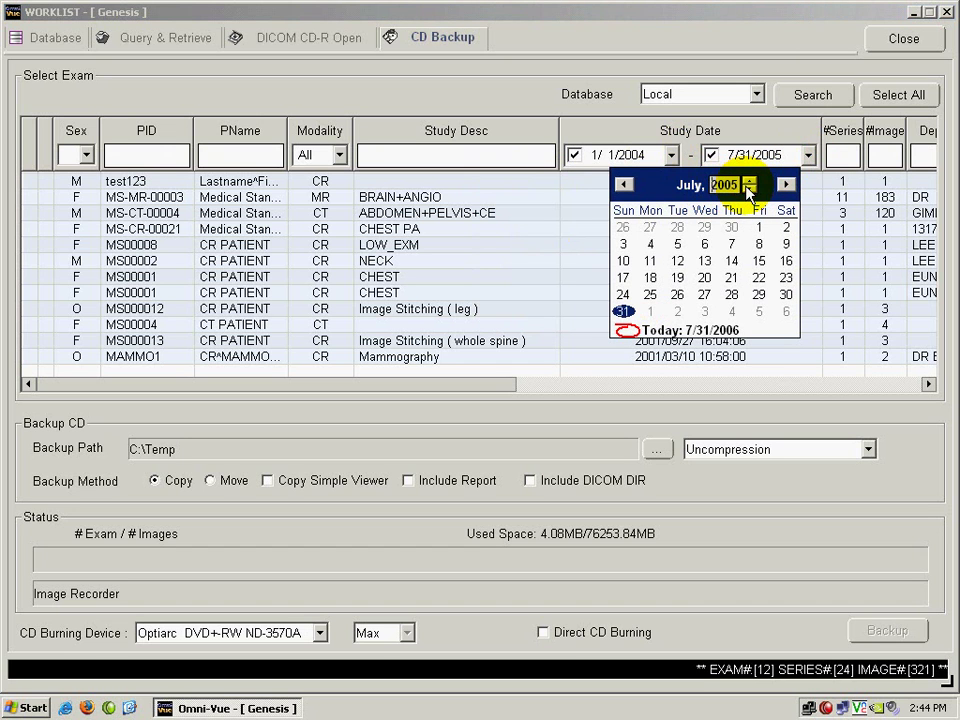
{"action": "left_click", "coordinate": [749, 189]}
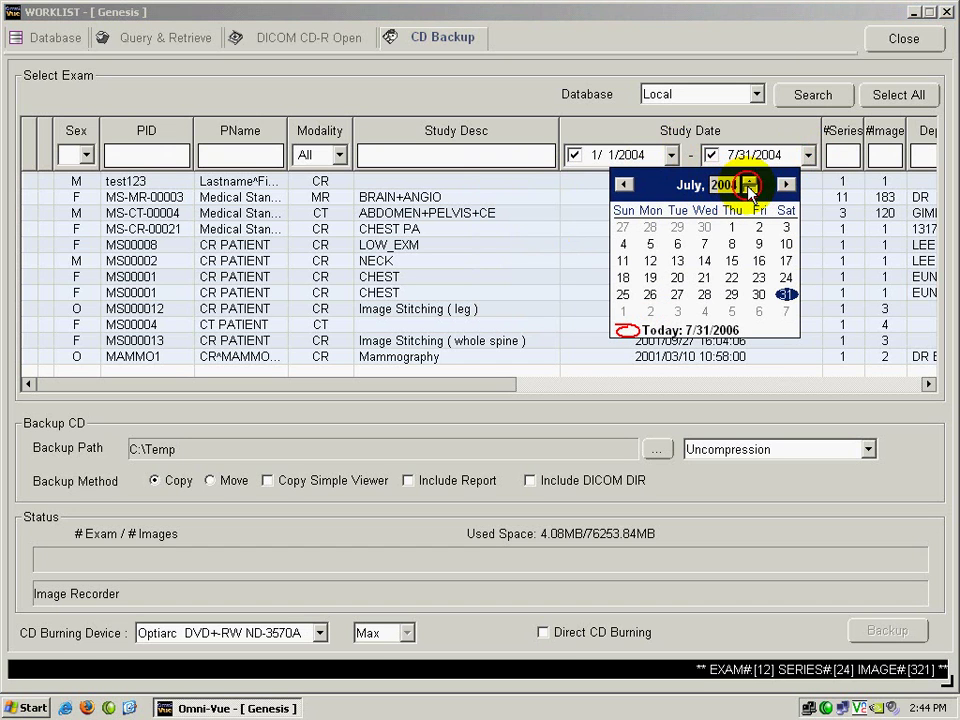
{"action": "left_click", "coordinate": [623, 185]}
{"action": "left_click", "coordinate": [623, 185]}
{"action": "left_click", "coordinate": [623, 185]}
{"action": "left_click", "coordinate": [623, 185]}
{"action": "left_click", "coordinate": [623, 185]}
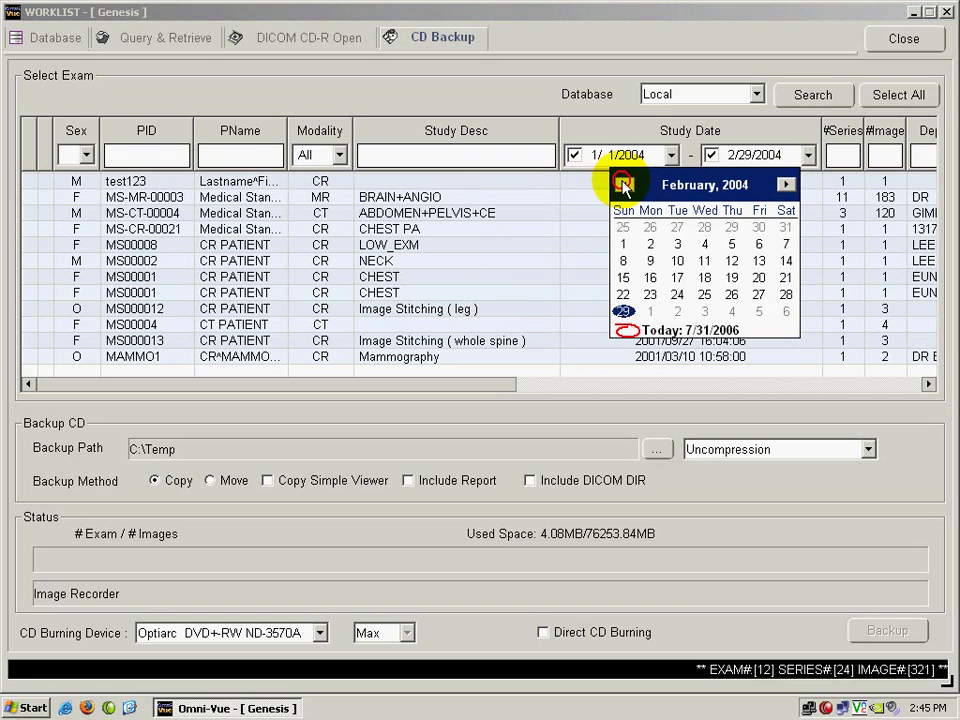
{"action": "left_click", "coordinate": [623, 185]}
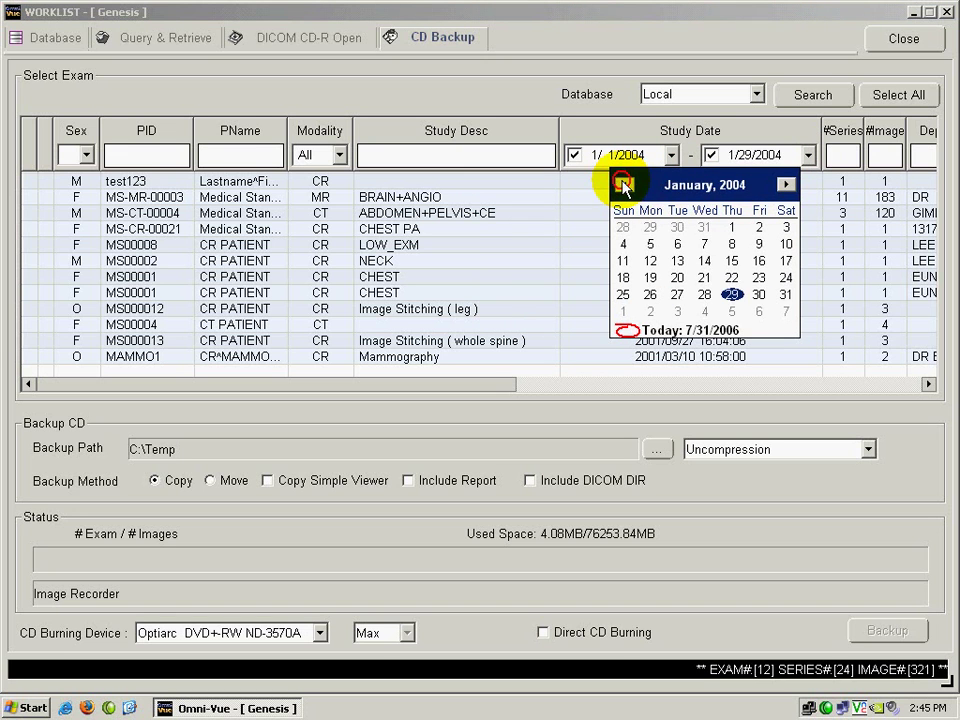
{"action": "left_click", "coordinate": [786, 295]}
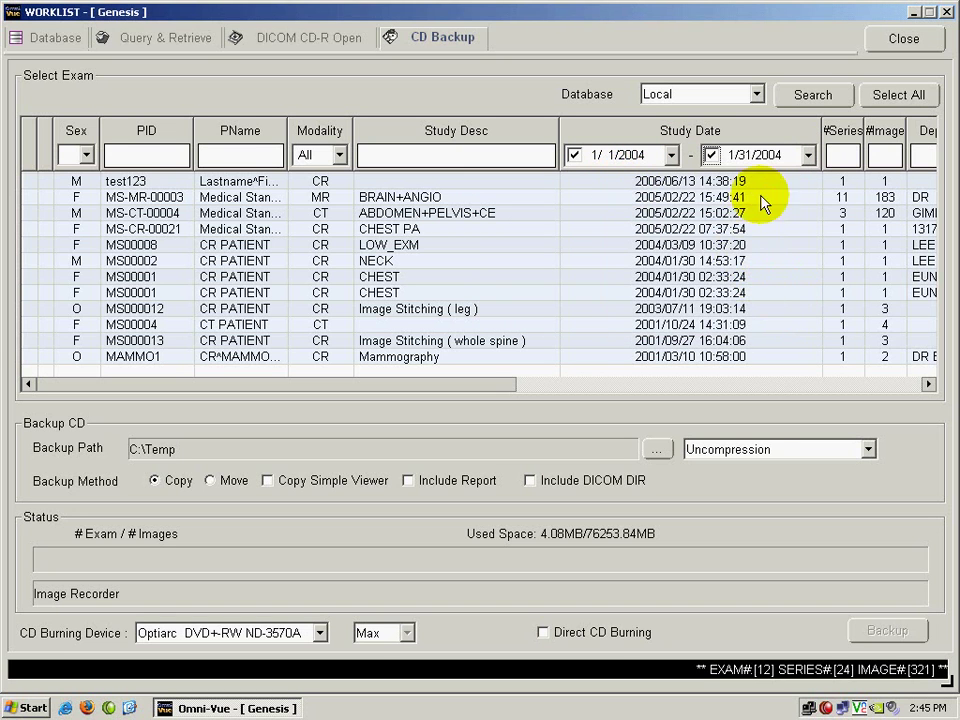
{"action": "left_click", "coordinate": [799, 96]}
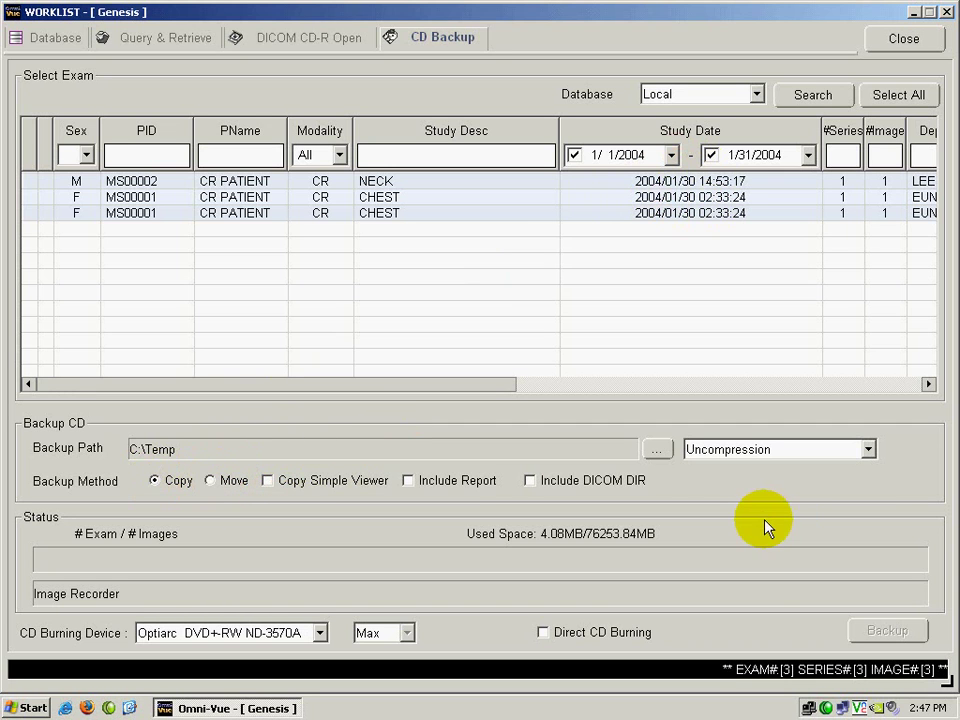
Step: Check the Use Nero Burning ROM option in the Environment preferences, and return to the CD backup worklist
{"action": "left_click", "coordinate": [886, 52]}
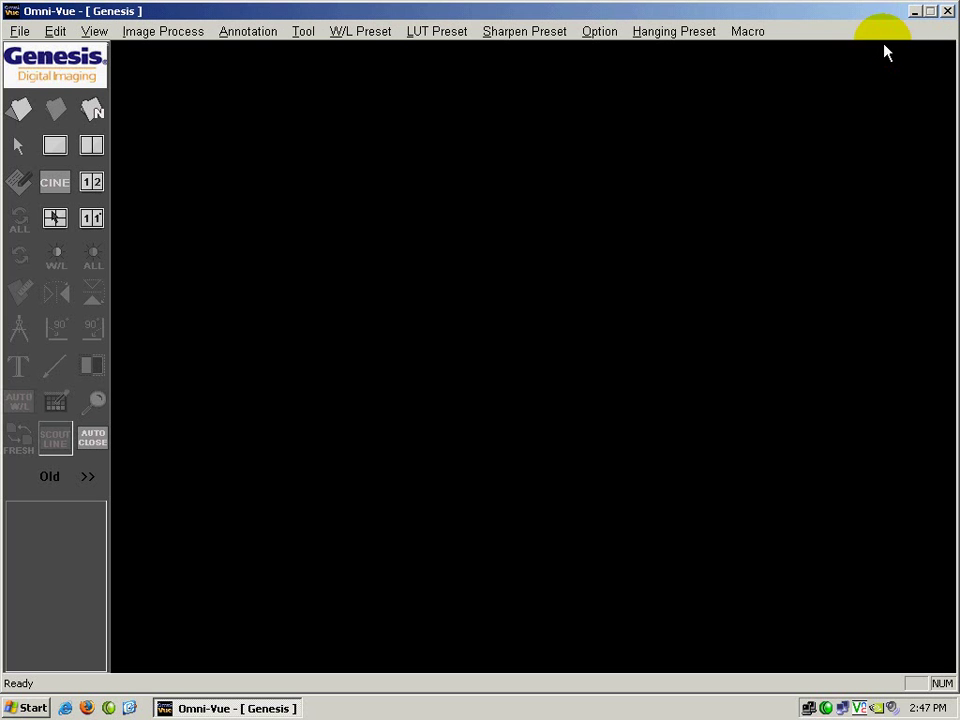
{"action": "left_click", "coordinate": [591, 37]}
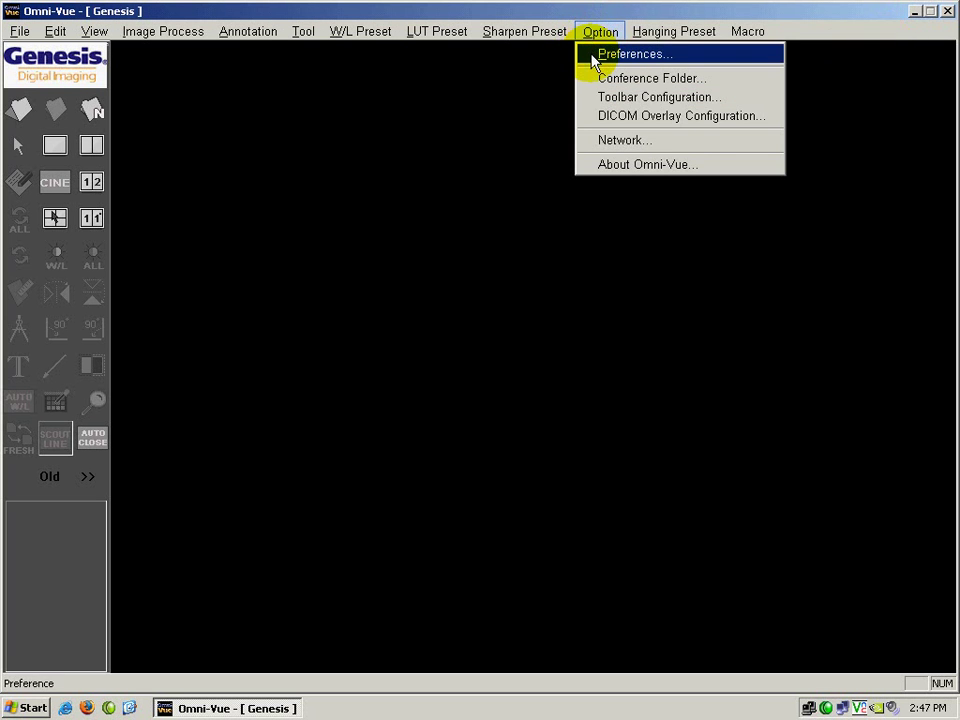
{"action": "left_click", "coordinate": [597, 56]}
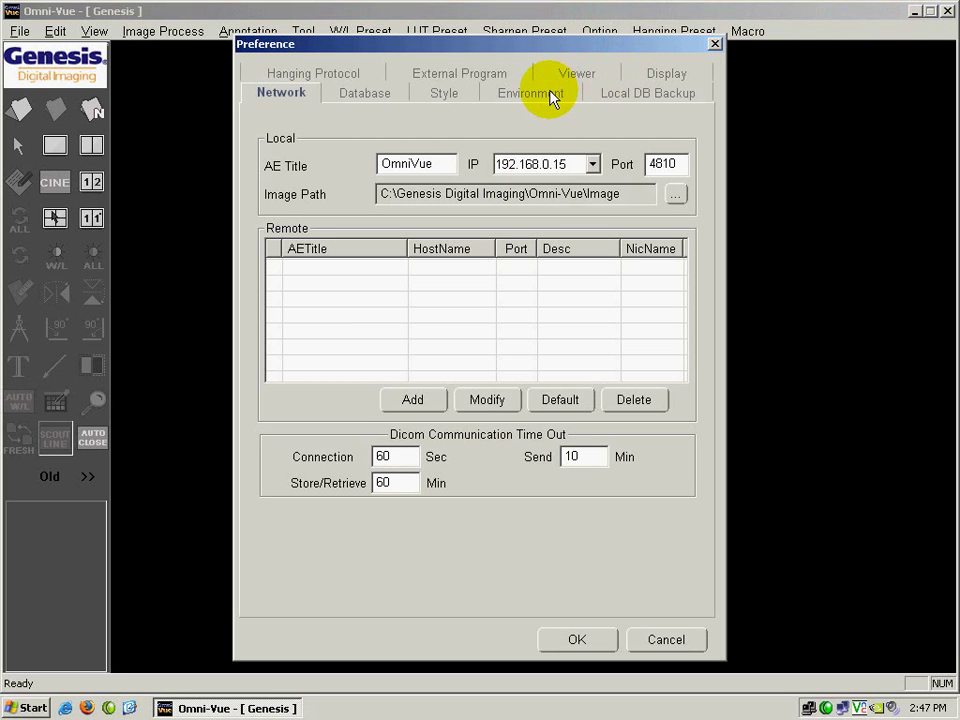
{"action": "left_click", "coordinate": [534, 96]}
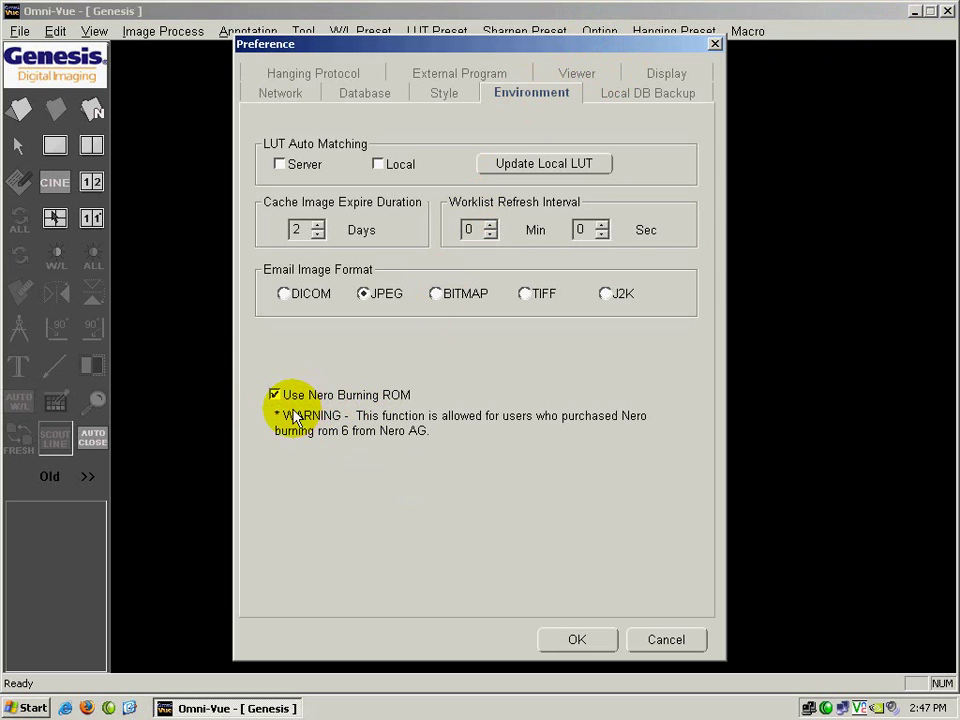
{"action": "left_click", "coordinate": [578, 640]}
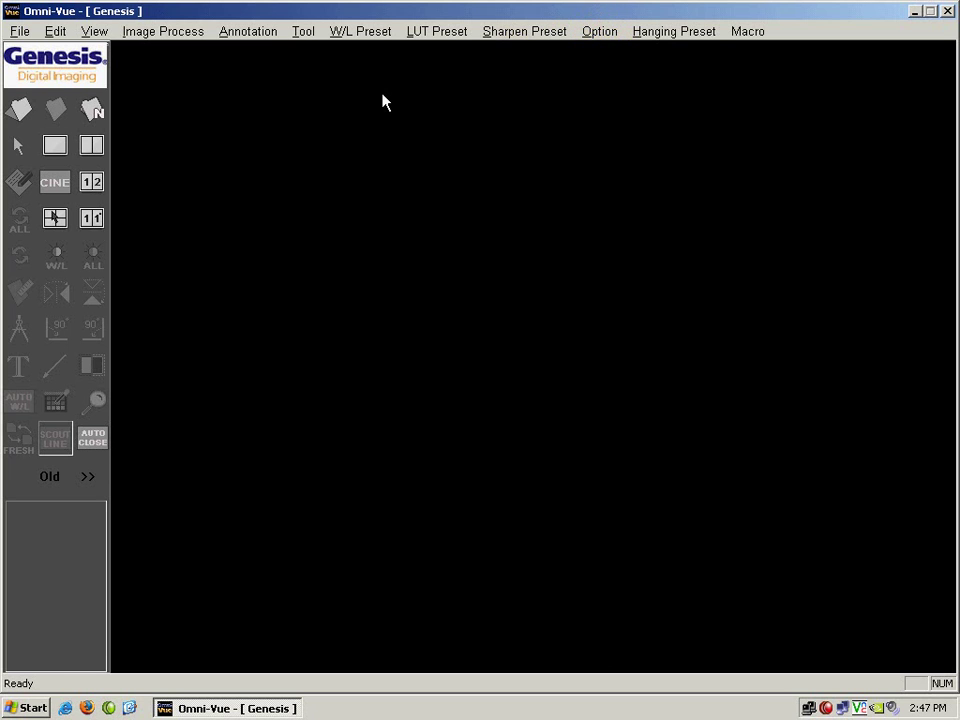
{"action": "left_click", "coordinate": [22, 110]}
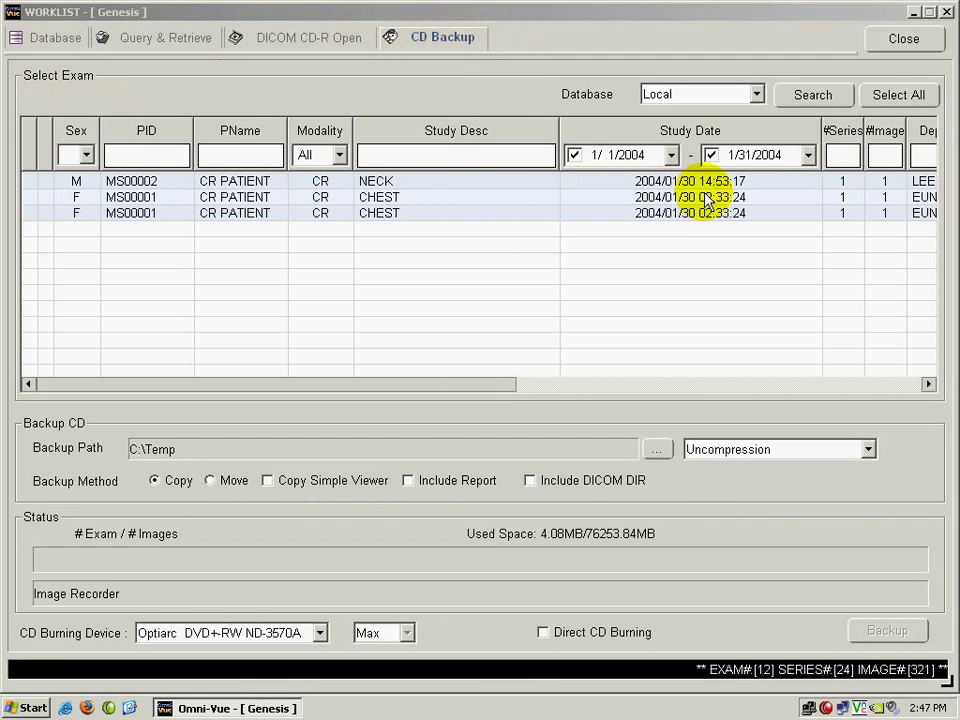
Step: Select all three exams in the list for the backup, the NECK study and both CHEST studies
{"action": "left_click", "coordinate": [893, 98]}
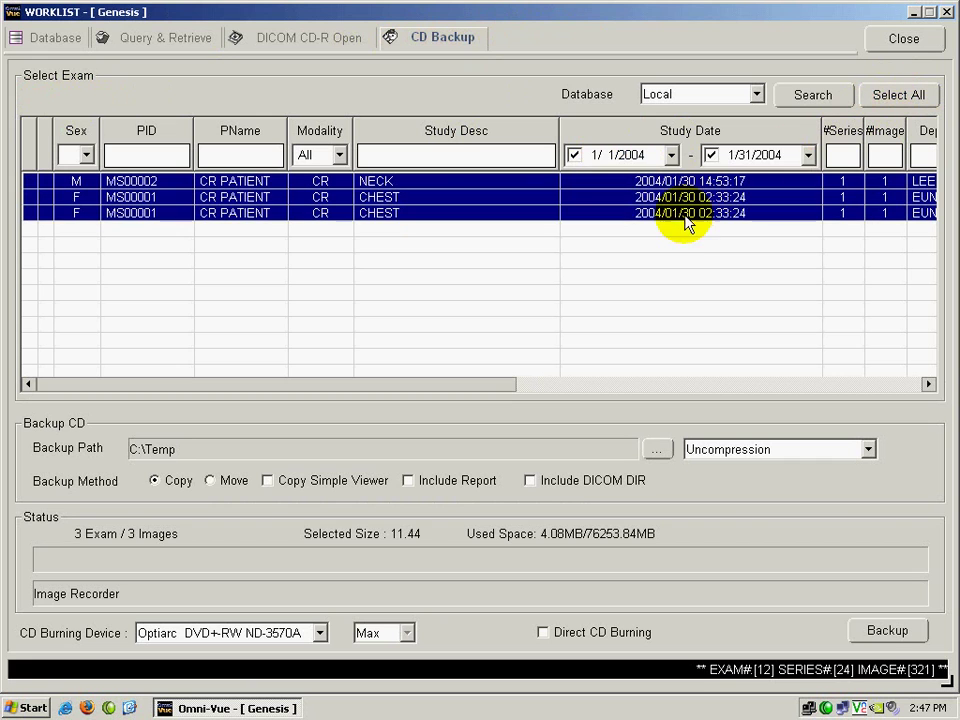
{"action": "left_click", "coordinate": [600, 214]}
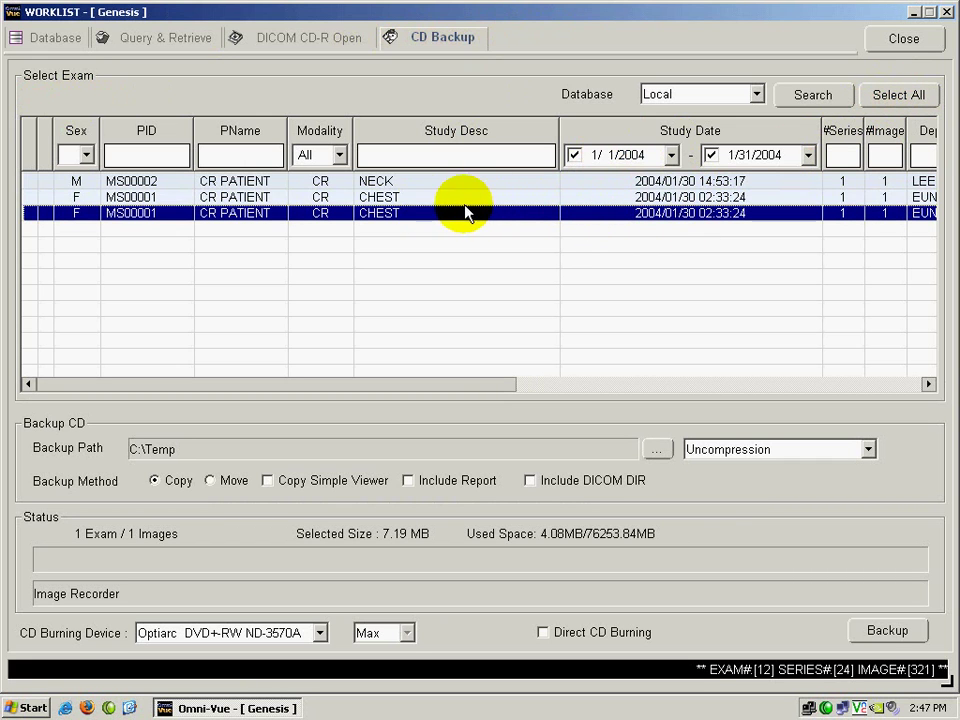
{"action": "left_click", "coordinate": [407, 182], "text": "ctrl"}
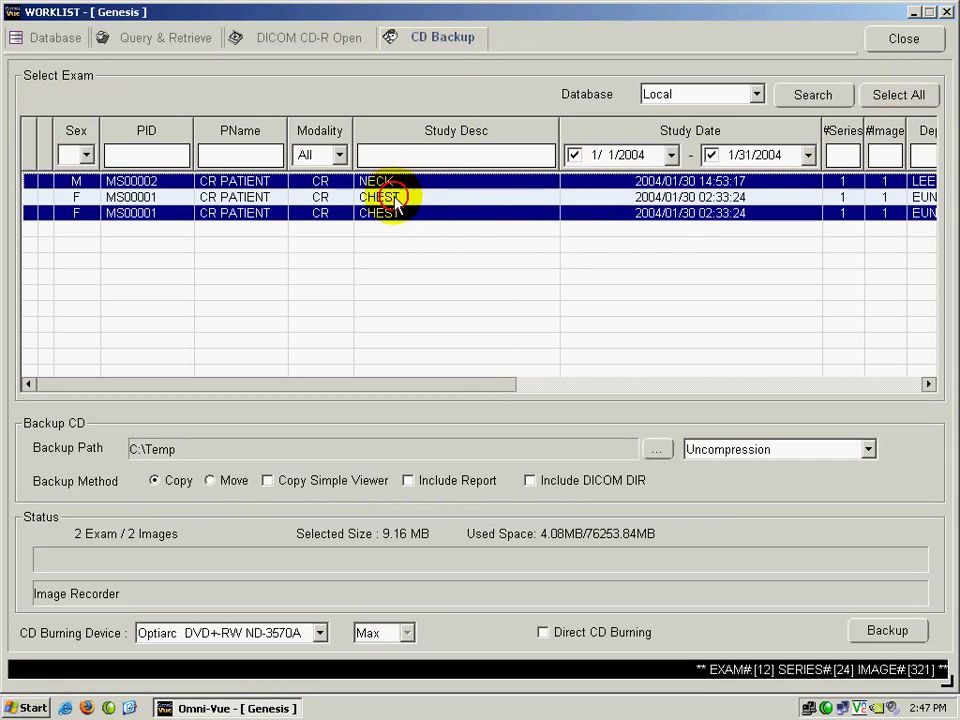
{"action": "left_click", "coordinate": [393, 199], "text": "ctrl"}
{"action": "left_click", "coordinate": [390, 212], "text": "ctrl"}
{"action": "left_click", "coordinate": [386, 213], "text": "ctrl"}
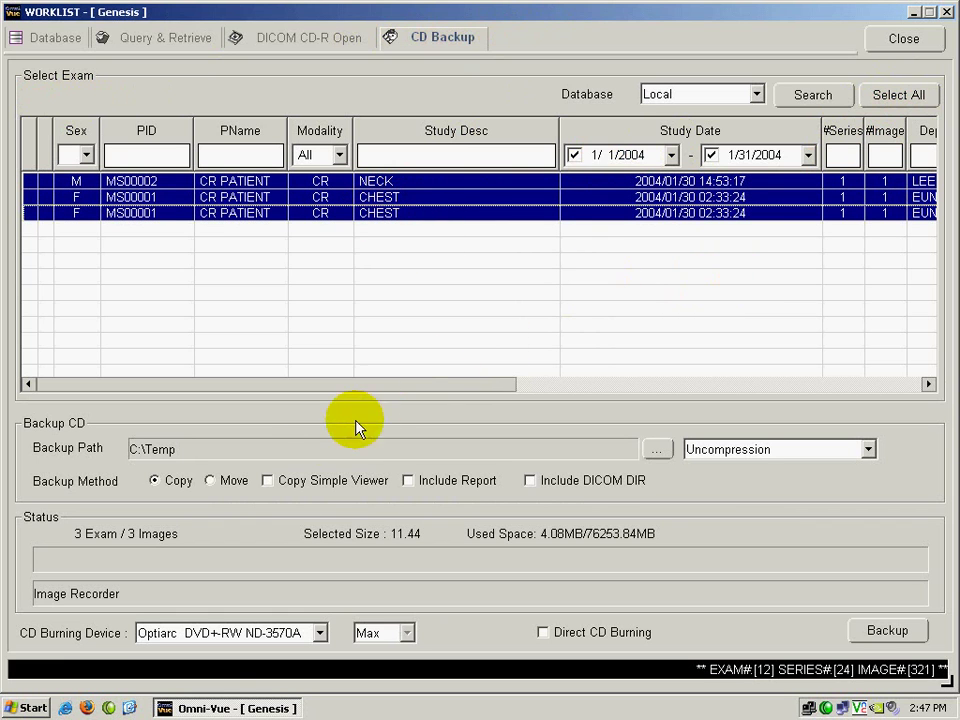
Step: Set the backup method to Move with the report and DICOM DIR included, using Lossless JPEG compression
{"action": "left_click", "coordinate": [218, 480]}
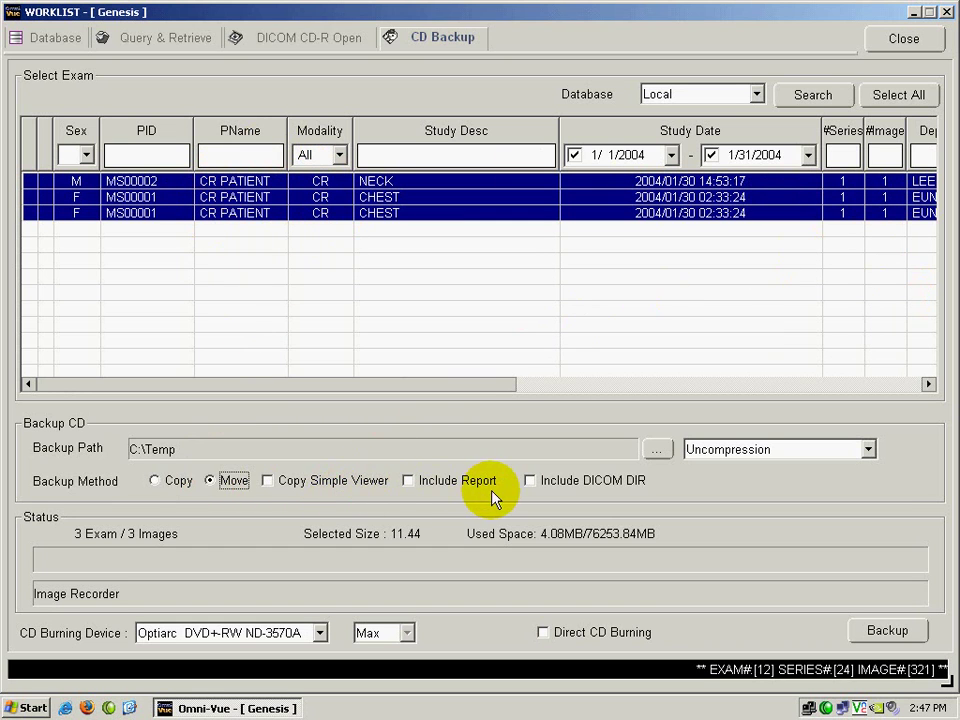
{"action": "left_click", "coordinate": [408, 481]}
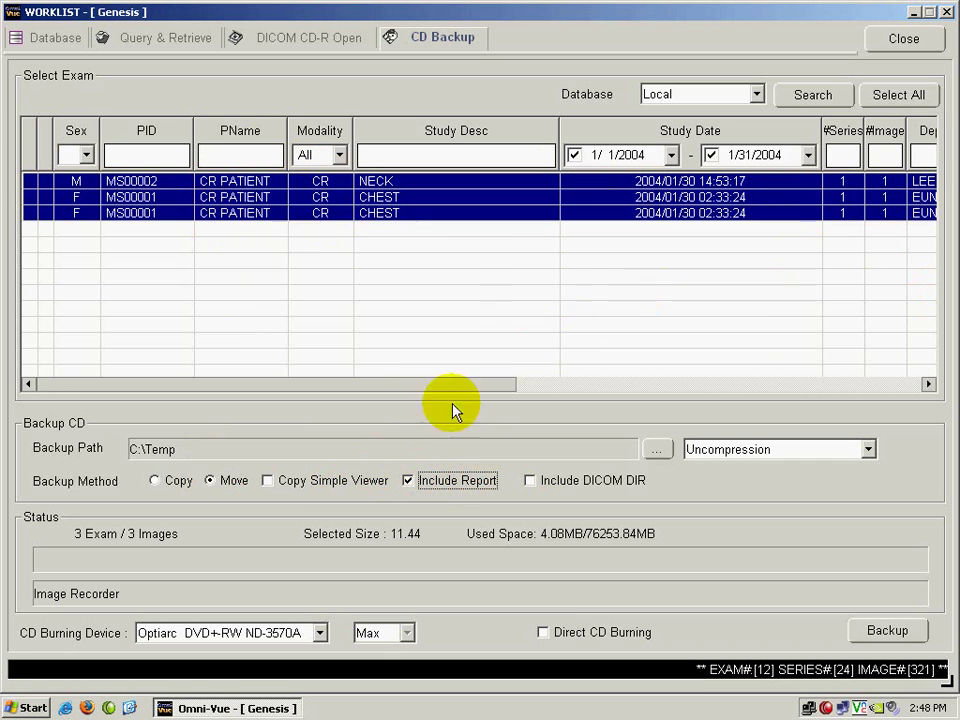
{"action": "left_click", "coordinate": [531, 482]}
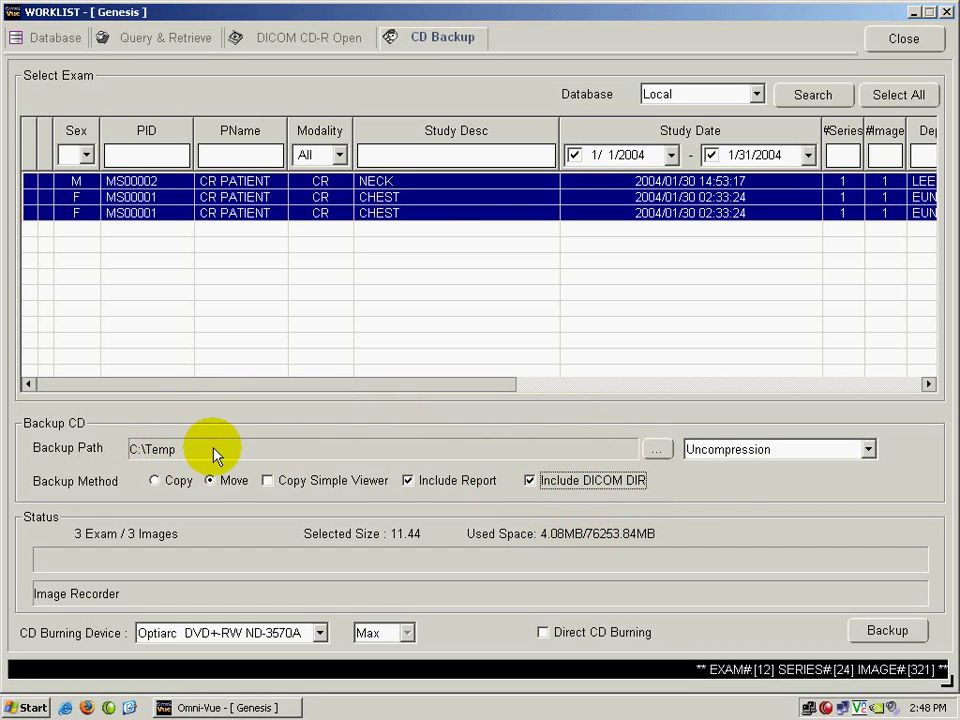
{"action": "left_click", "coordinate": [868, 451]}
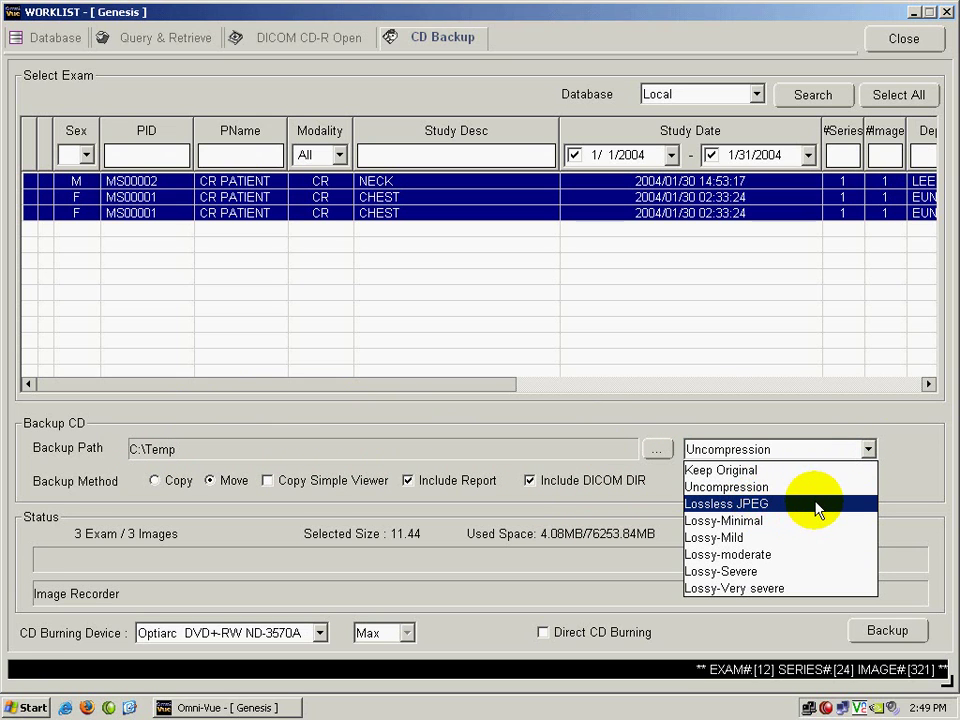
{"action": "left_click", "coordinate": [740, 505]}
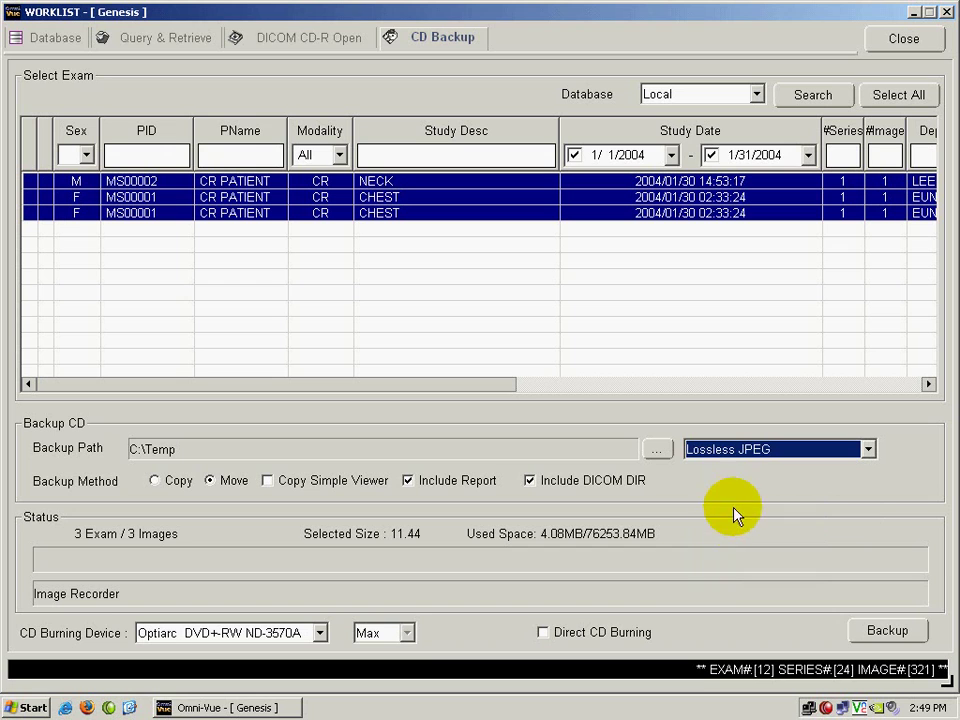
Step: Choose the Optiarc DVD+-RW ND-3570A as burning device and enable Direct CD Burning
{"action": "left_click", "coordinate": [319, 632]}
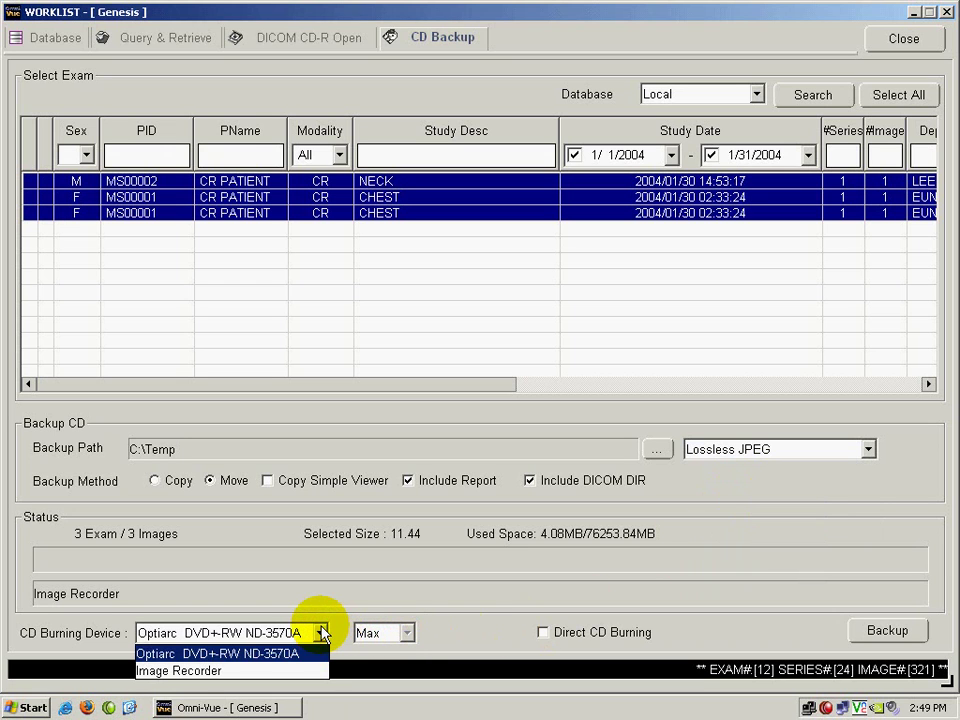
{"action": "left_click", "coordinate": [241, 655]}
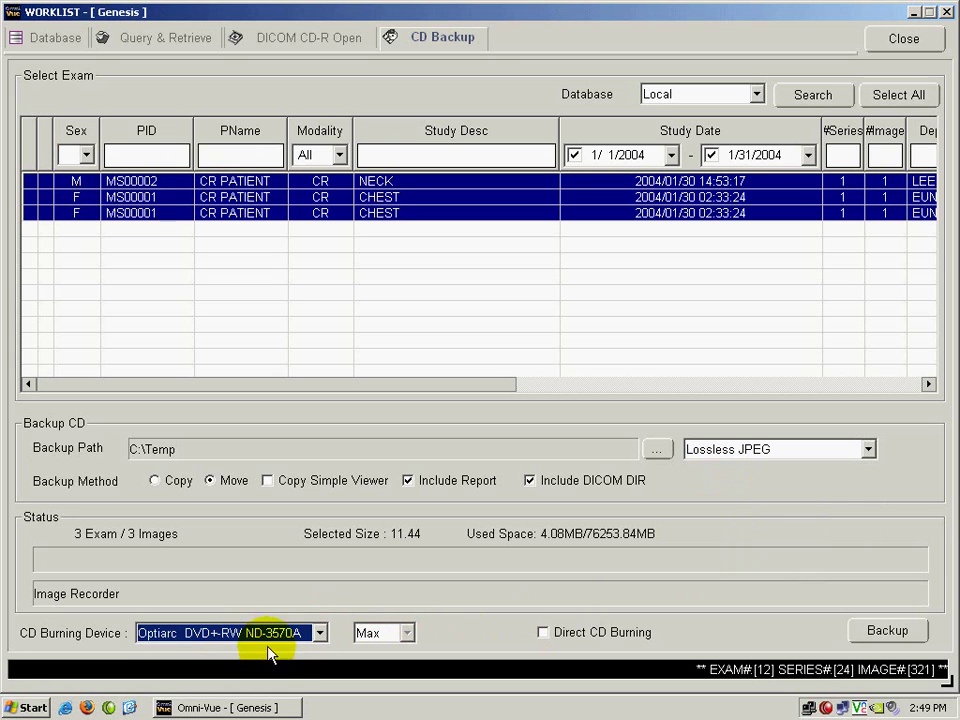
{"action": "left_click", "coordinate": [543, 634]}
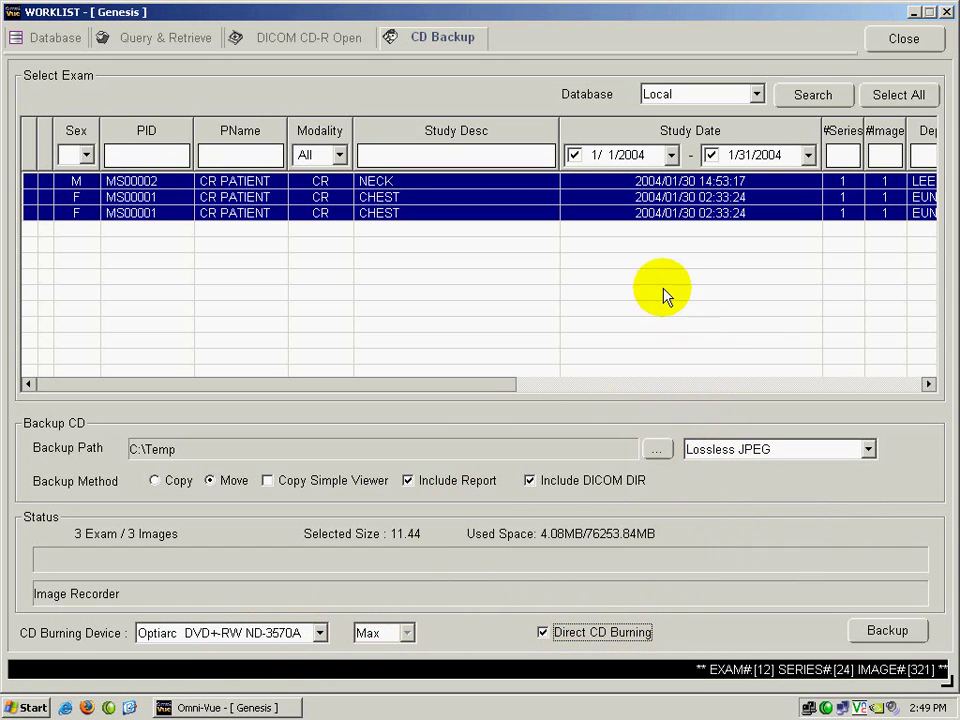
Step: Run the backup, accepting report inclusion, the move and deletion of the backup folder's image files, and set the backup method to Copy
{"action": "left_click", "coordinate": [886, 631]}
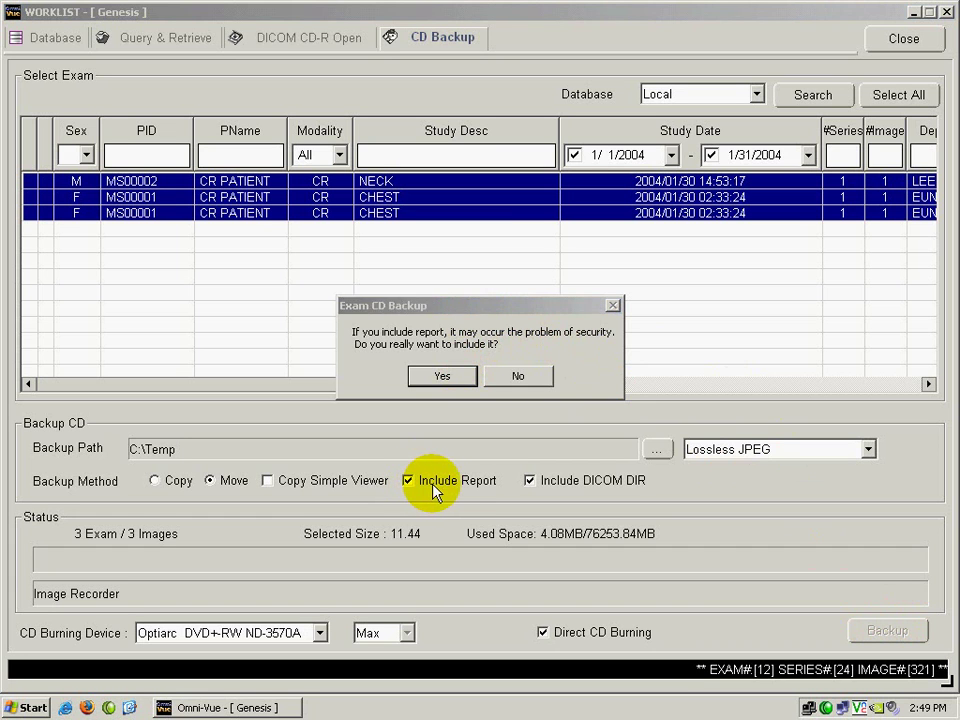
{"action": "left_click", "coordinate": [442, 377]}
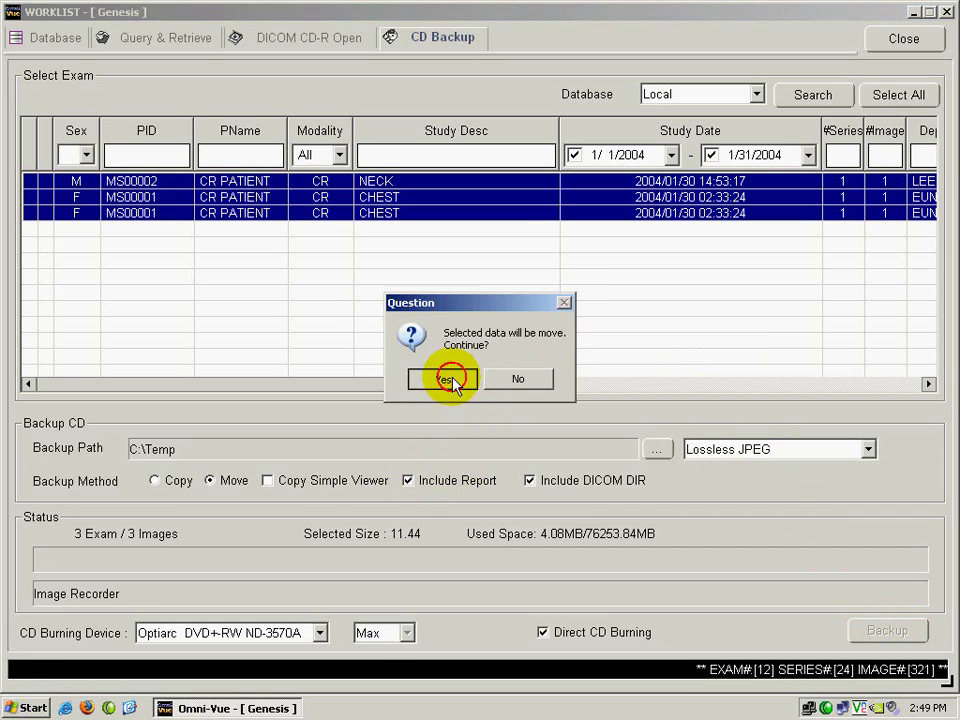
{"action": "left_click", "coordinate": [443, 379]}
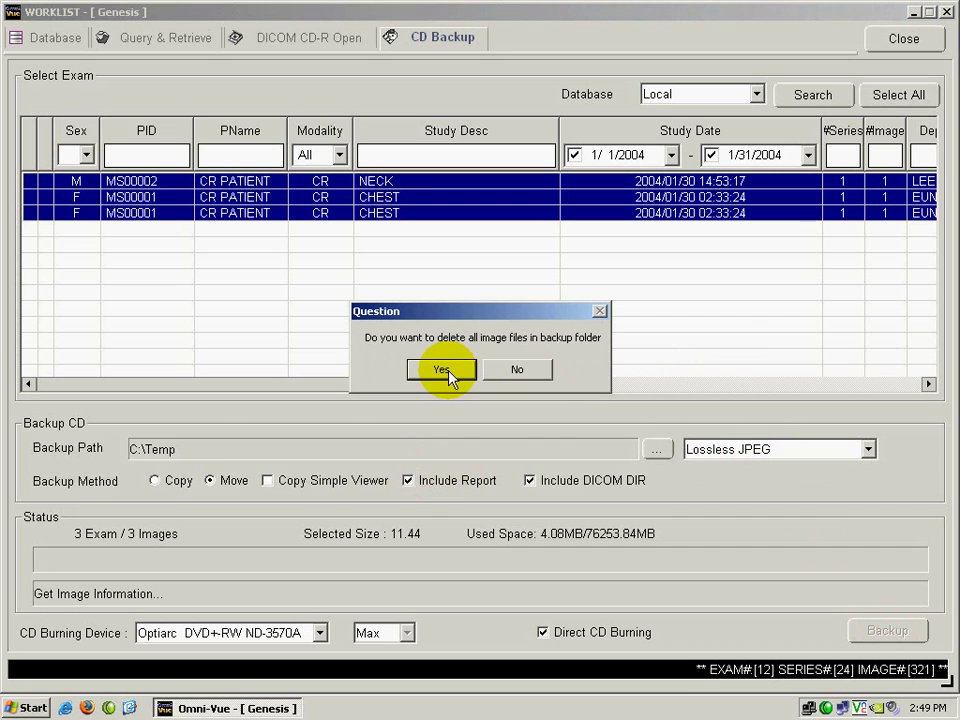
{"action": "left_click", "coordinate": [140, 448]}
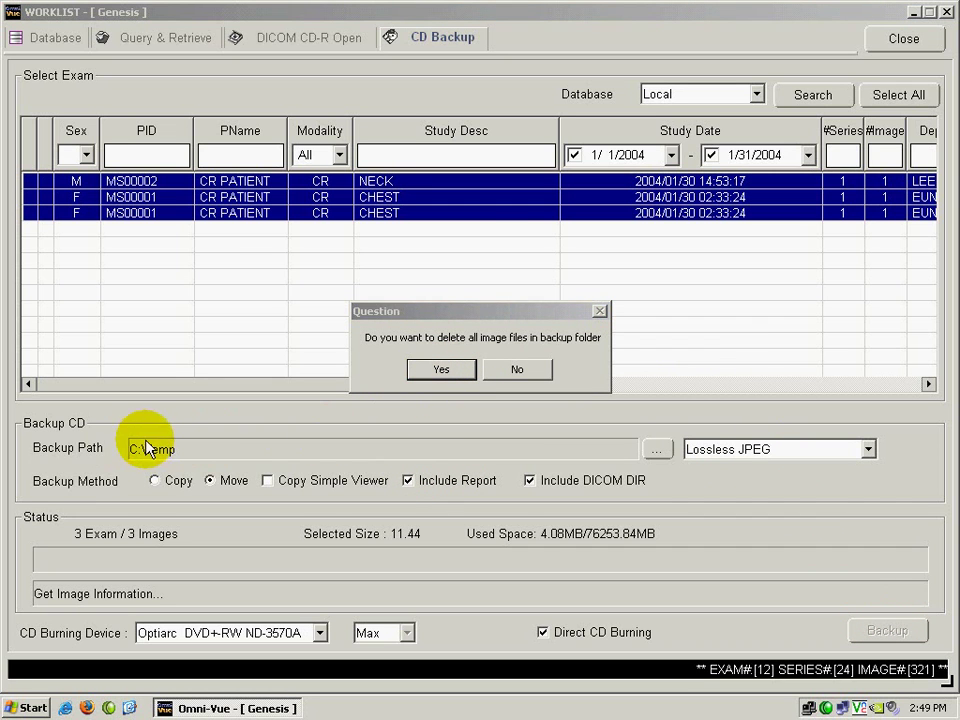
{"action": "left_click", "coordinate": [432, 371]}
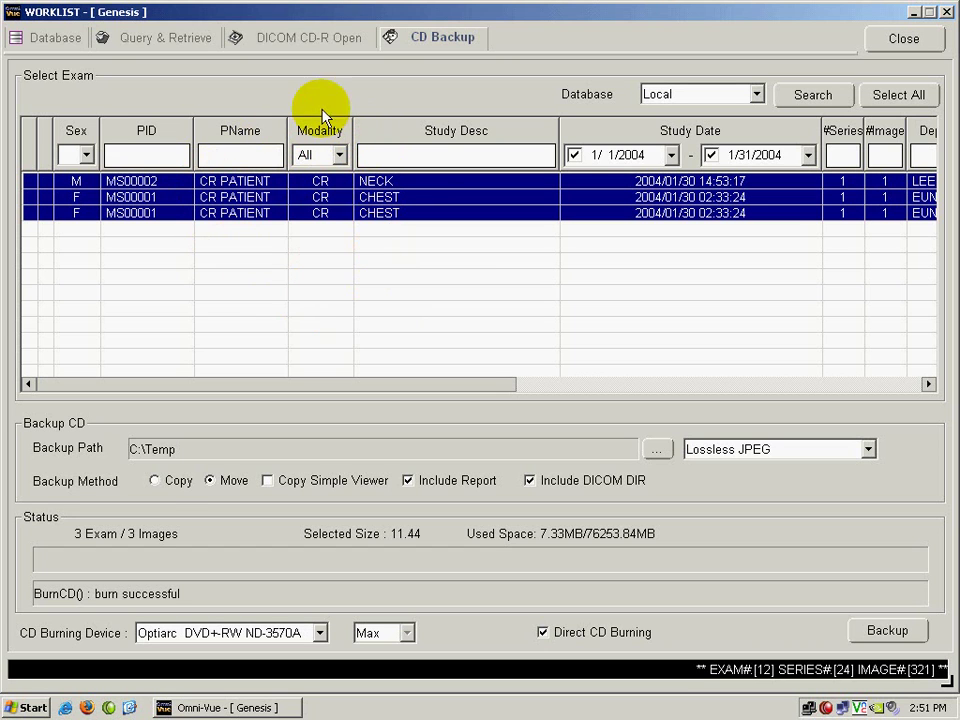
{"action": "left_click", "coordinate": [156, 480]}
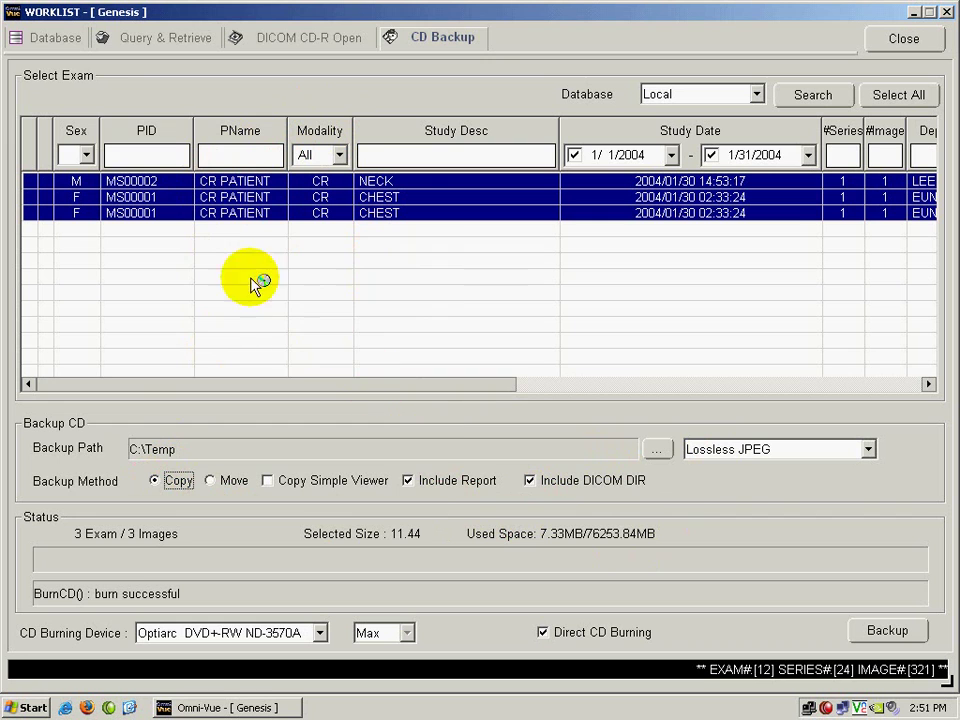
Step: Check the burned files on the MSPPW_SV (D:) disc, and compare the Backup CD and Local exam lists in the database
{"action": "left_click", "coordinate": [58, 40]}
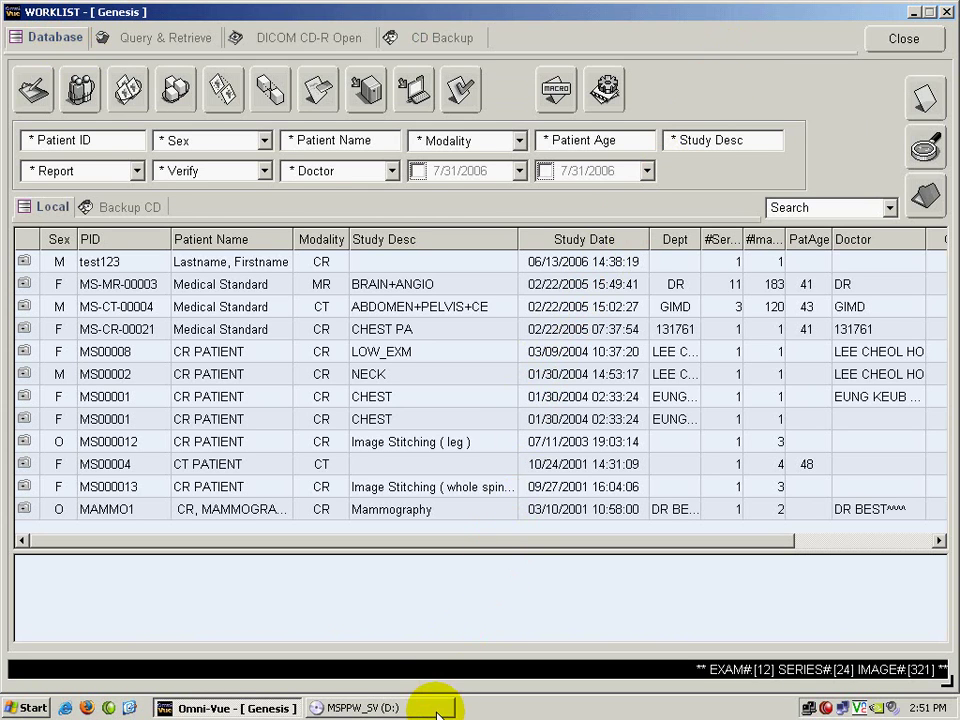
{"action": "left_click", "coordinate": [365, 708]}
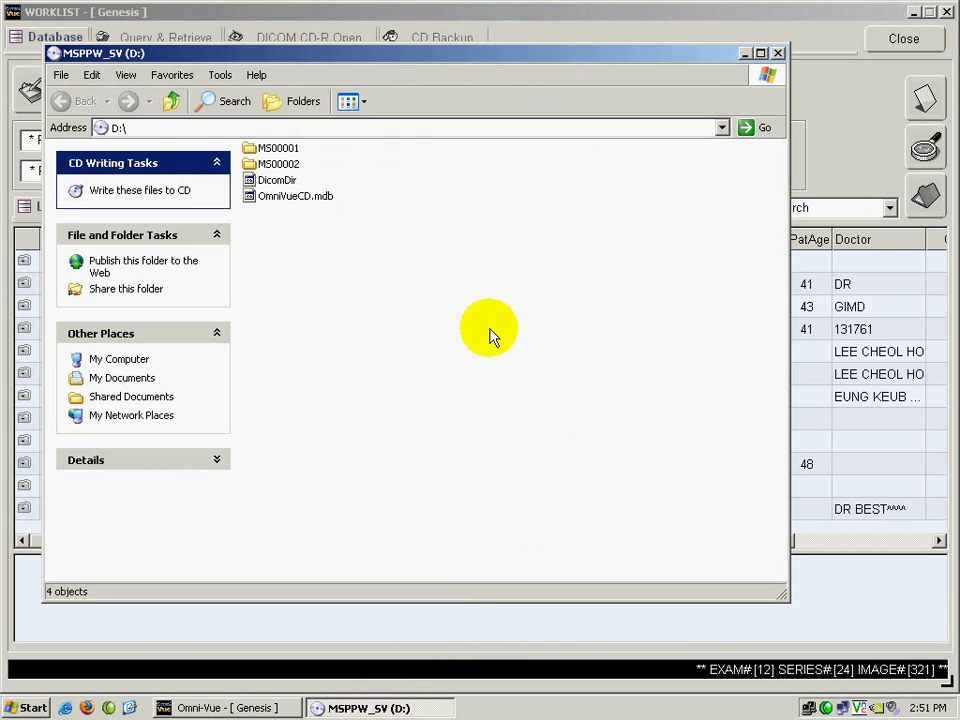
{"action": "left_click", "coordinate": [779, 54]}
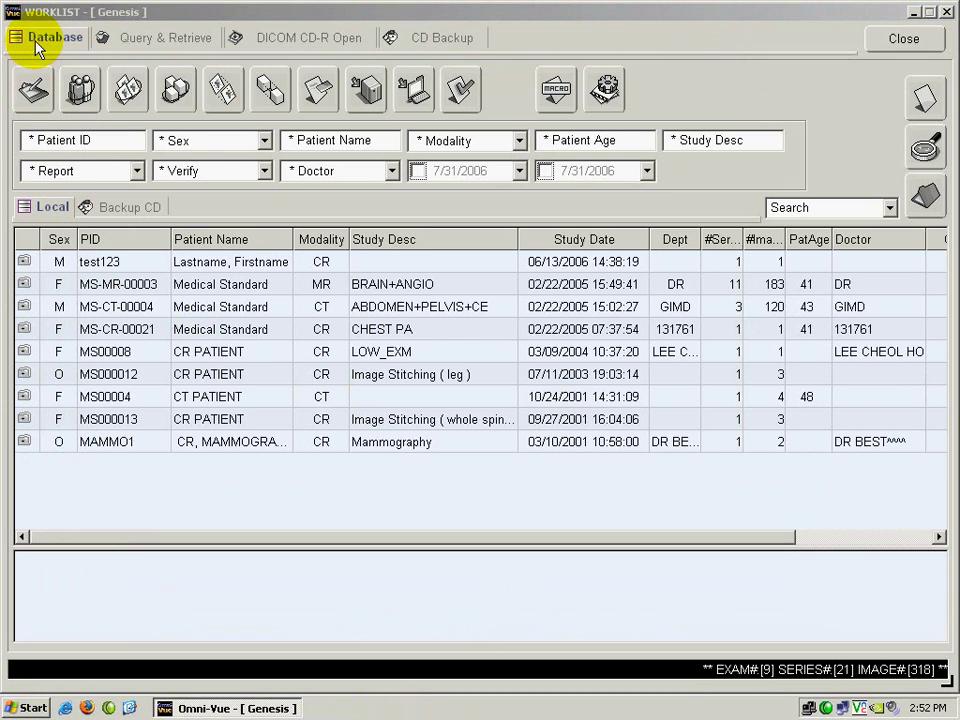
{"action": "left_click", "coordinate": [132, 207]}
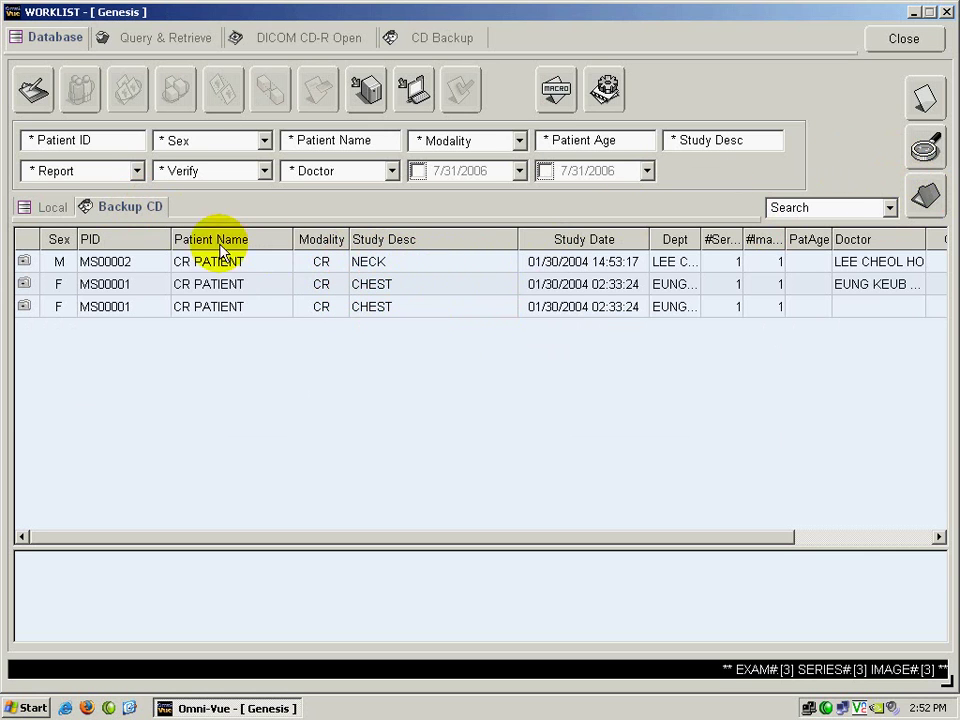
{"action": "left_click", "coordinate": [42, 207]}
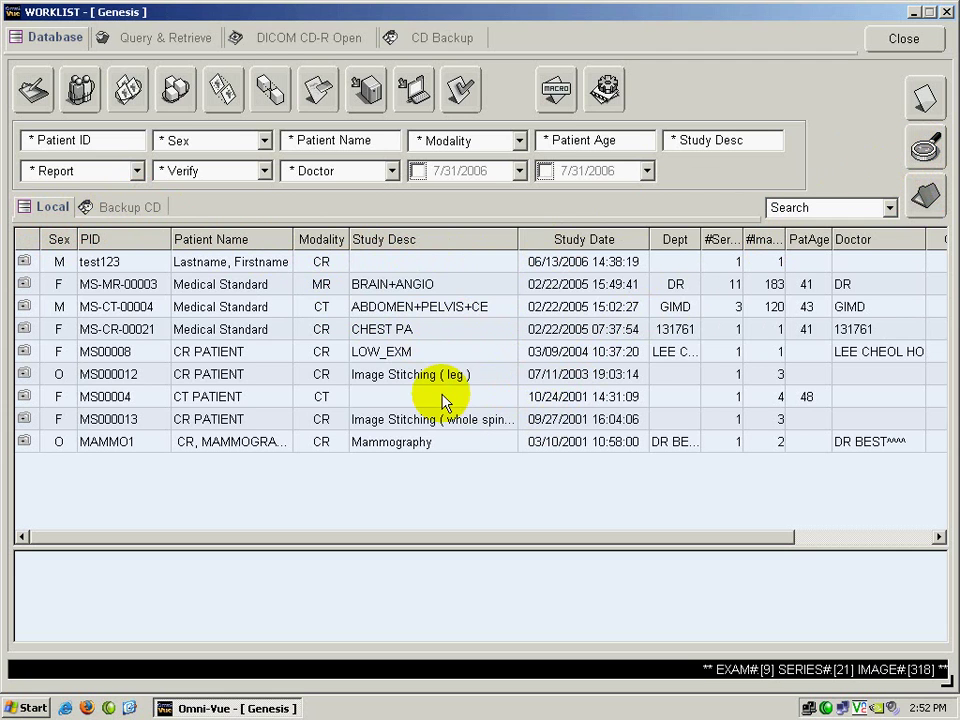
Step: Send the NECK exam from the Backup CD list to the Local database without its report, and check it in the Local list
{"action": "left_click", "coordinate": [122, 208]}
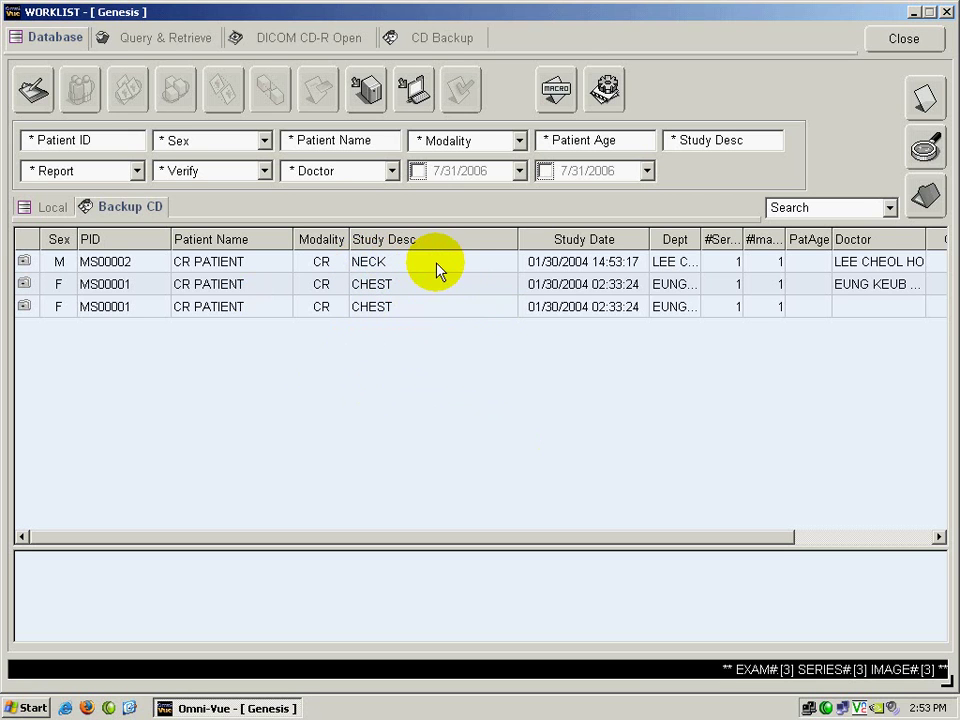
{"action": "left_click", "coordinate": [370, 268]}
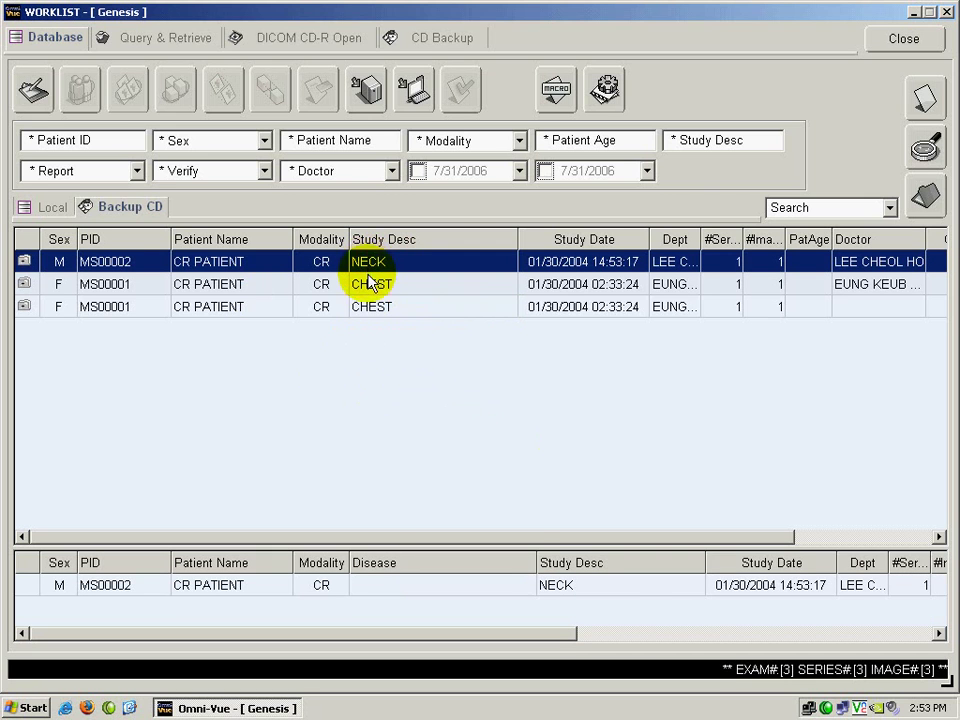
{"action": "right_click", "coordinate": [371, 262]}
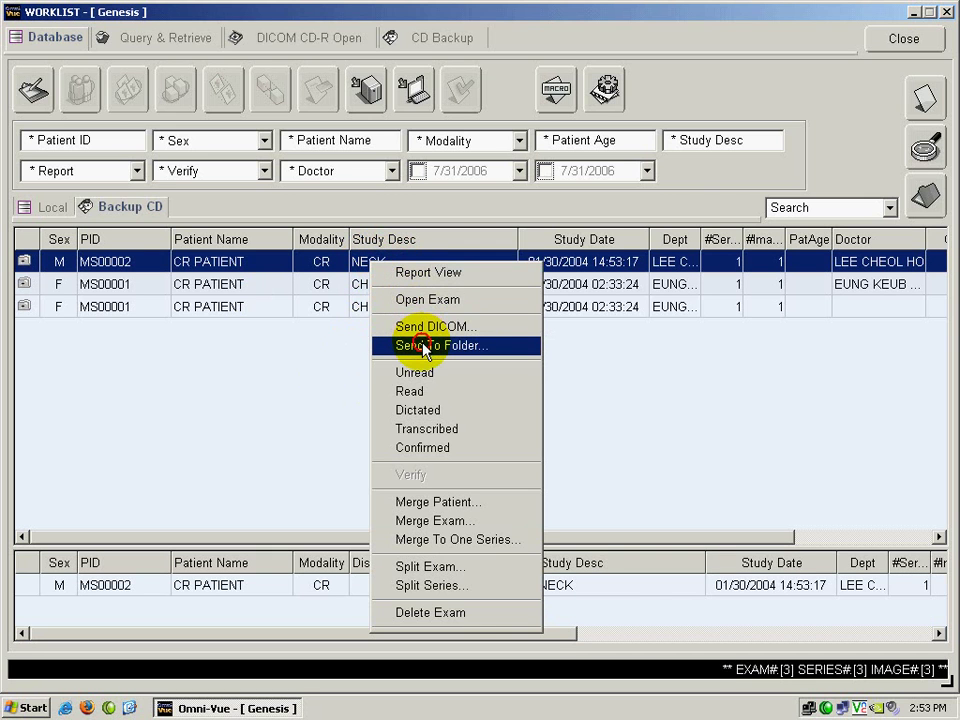
{"action": "left_click", "coordinate": [424, 346]}
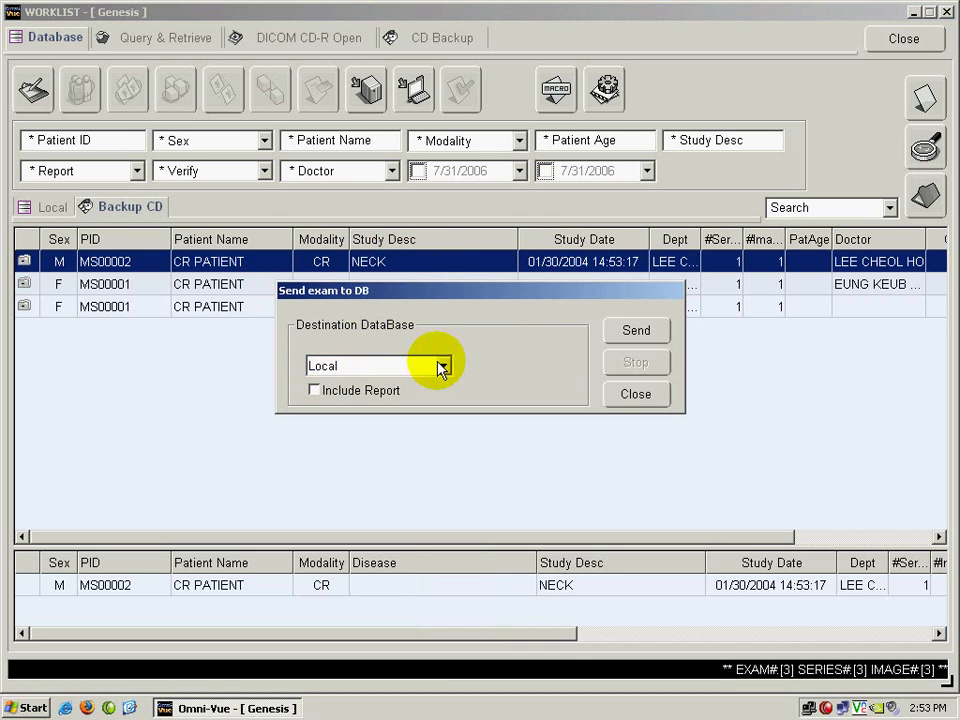
{"action": "left_click", "coordinate": [637, 331]}
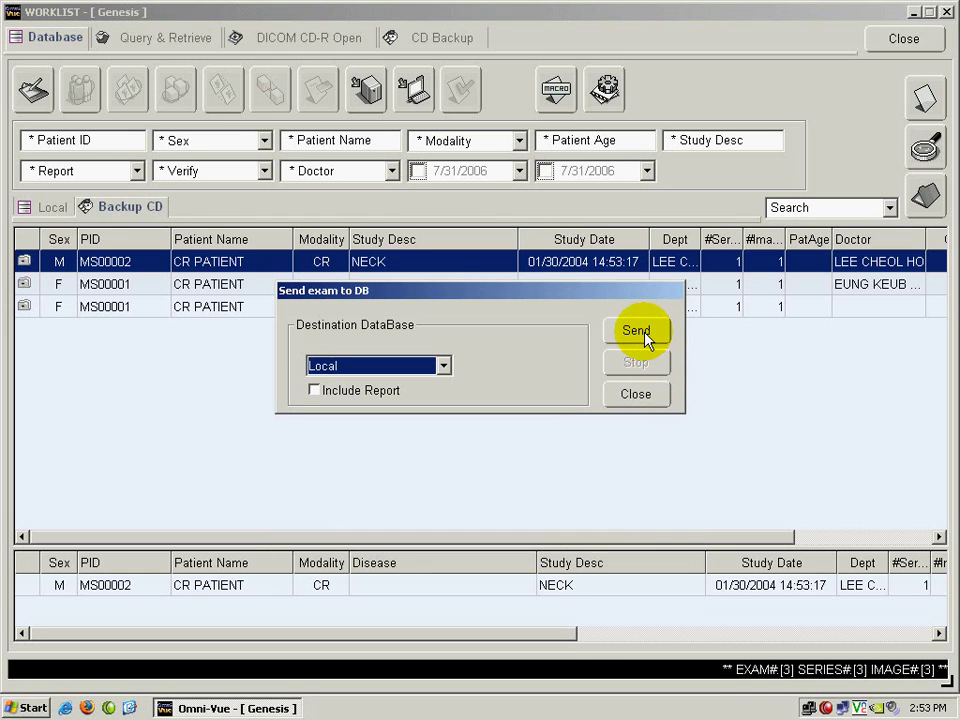
{"action": "left_click", "coordinate": [636, 395]}
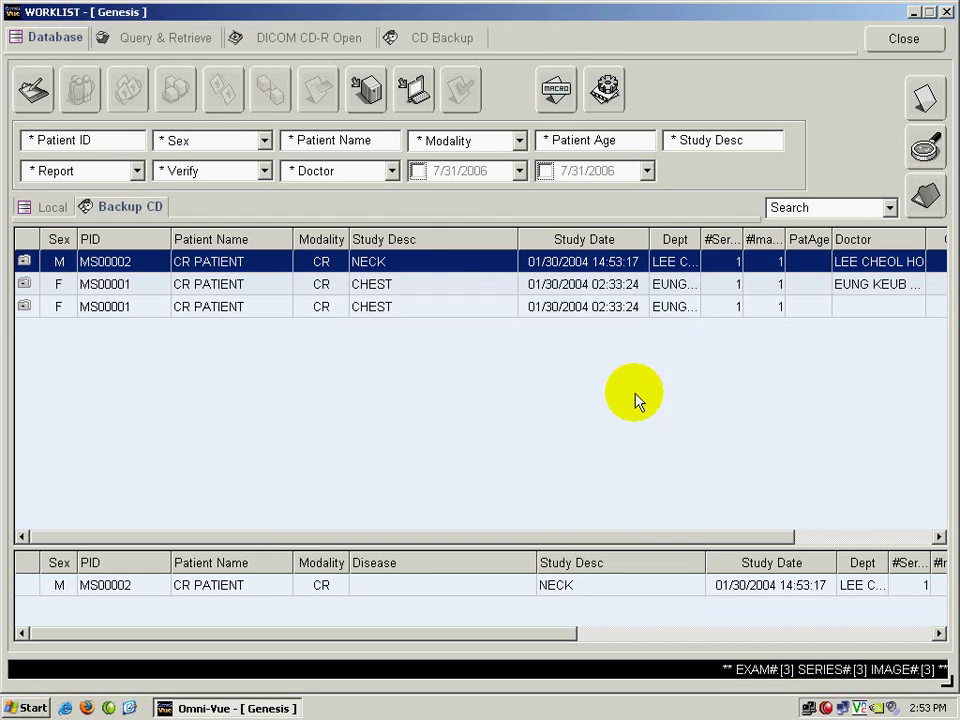
{"action": "left_click", "coordinate": [53, 208]}
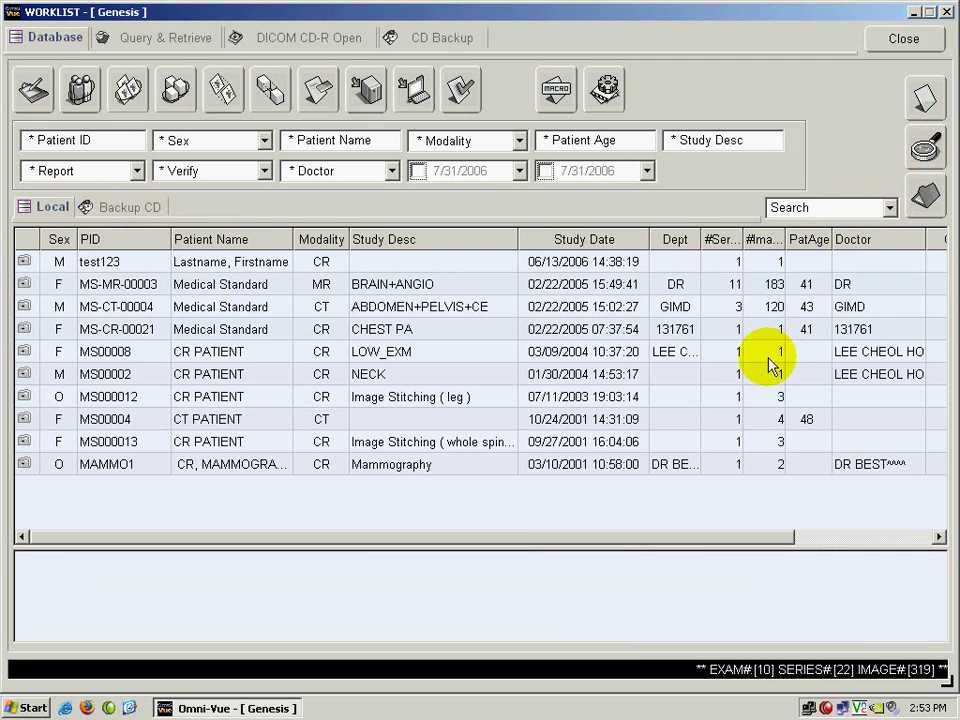
{"action": "left_click", "coordinate": [243, 380]}
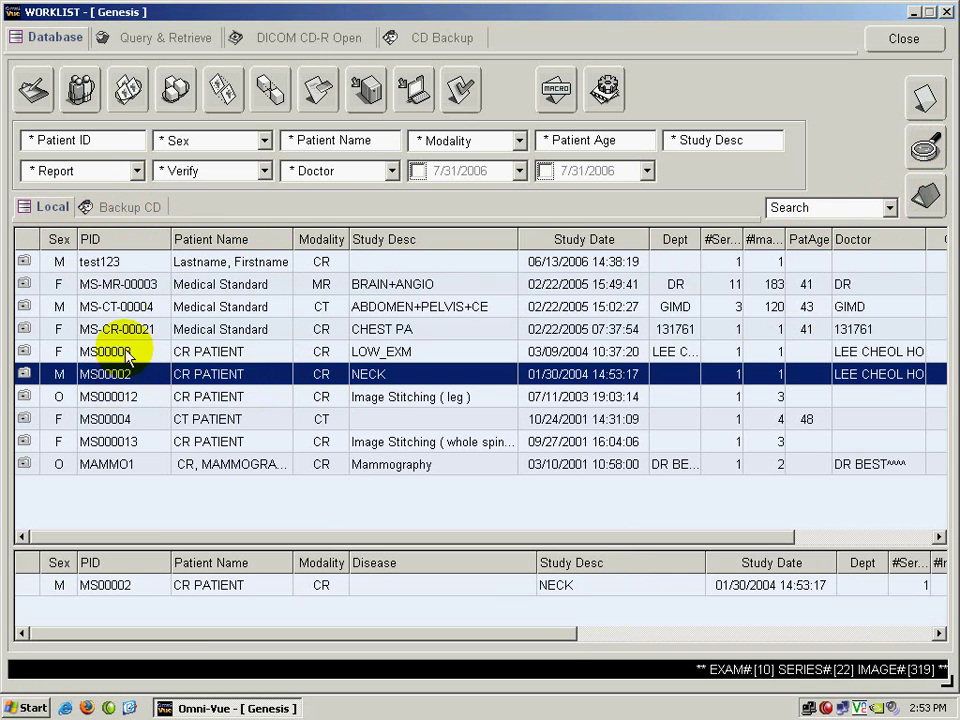
Step: Send all three Backup CD exams, the NECK study and both CHEST studies, to the Local database without reports
{"action": "left_click", "coordinate": [123, 209]}
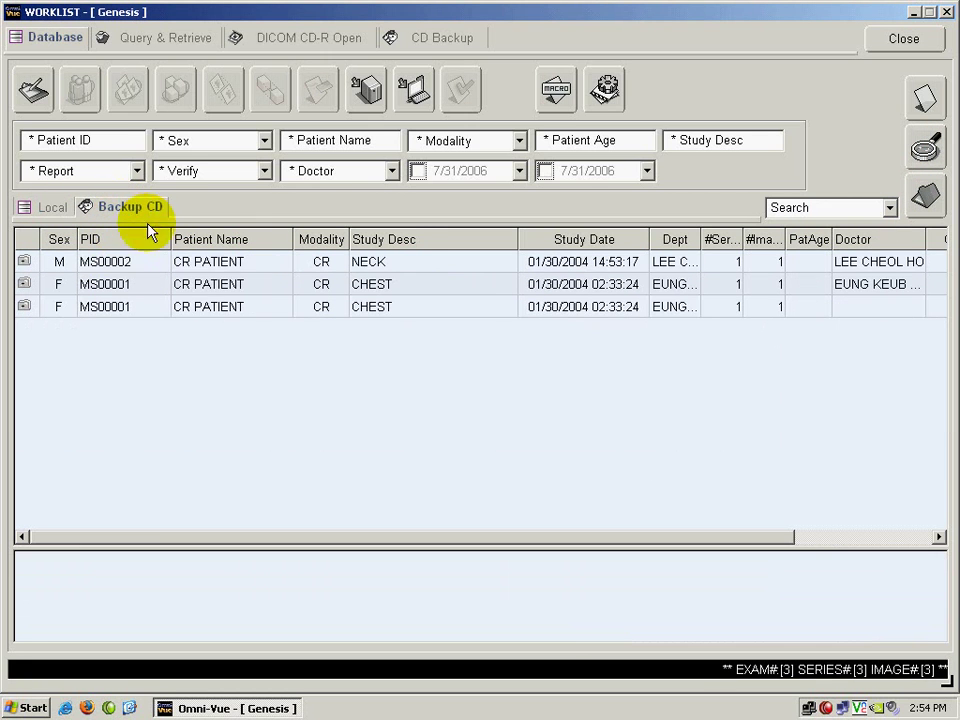
{"action": "left_click", "coordinate": [205, 263]}
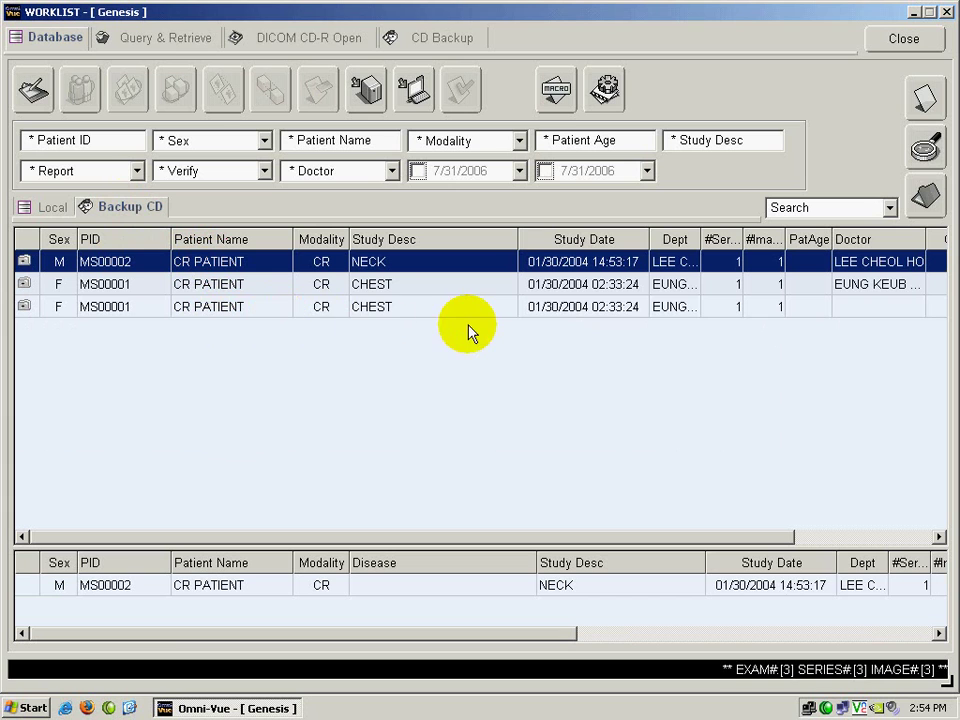
{"action": "left_click", "coordinate": [397, 312], "text": "shift"}
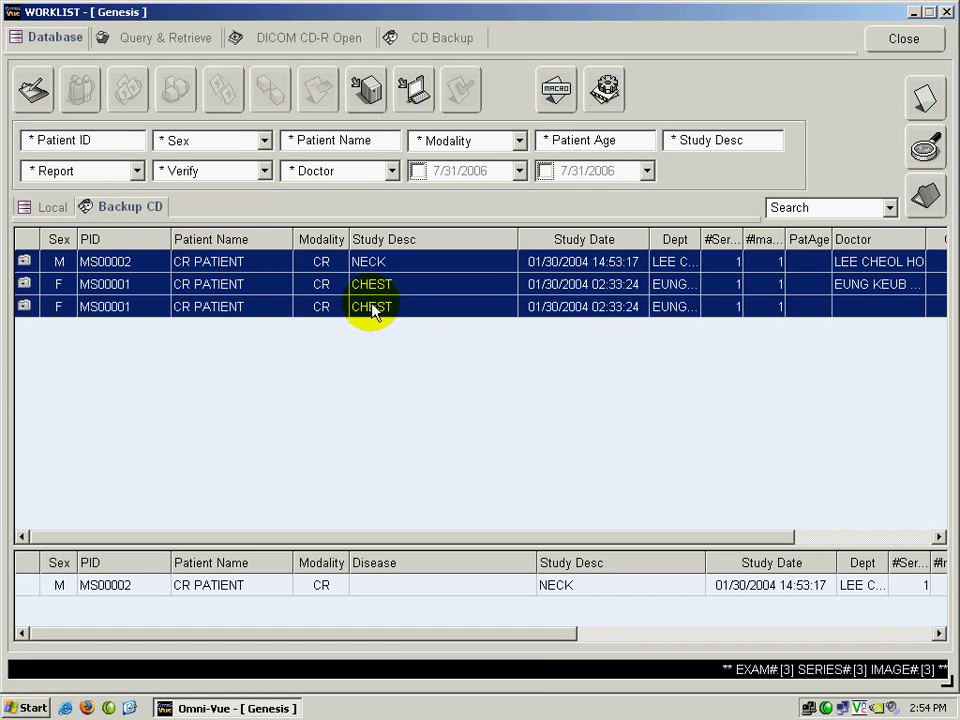
{"action": "right_click", "coordinate": [372, 310]}
{"action": "left_click", "coordinate": [413, 388]}
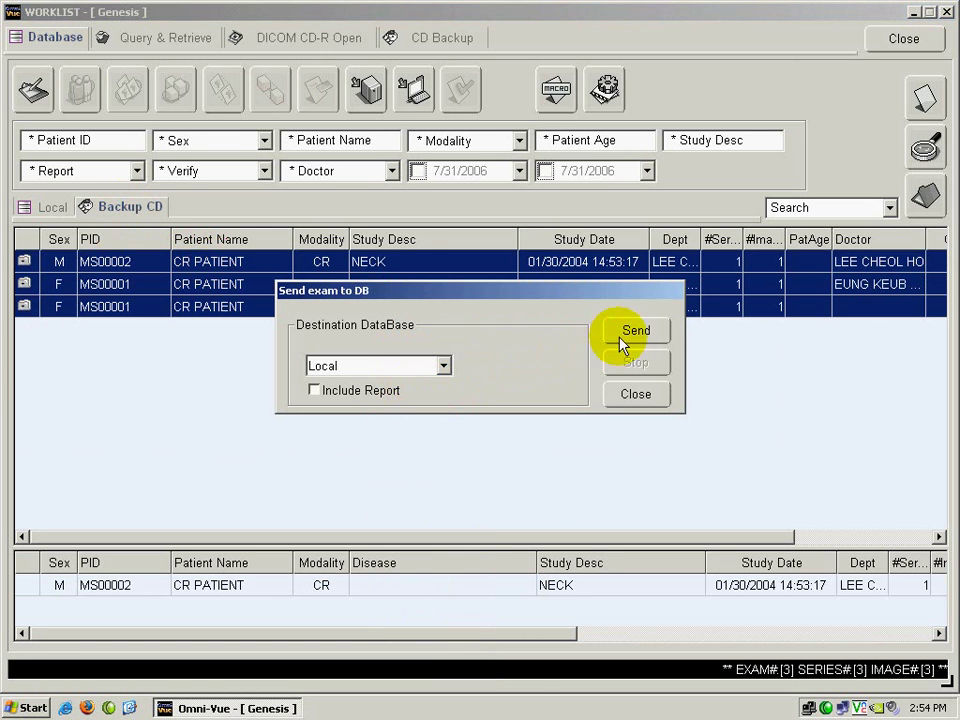
{"action": "left_click", "coordinate": [630, 334]}
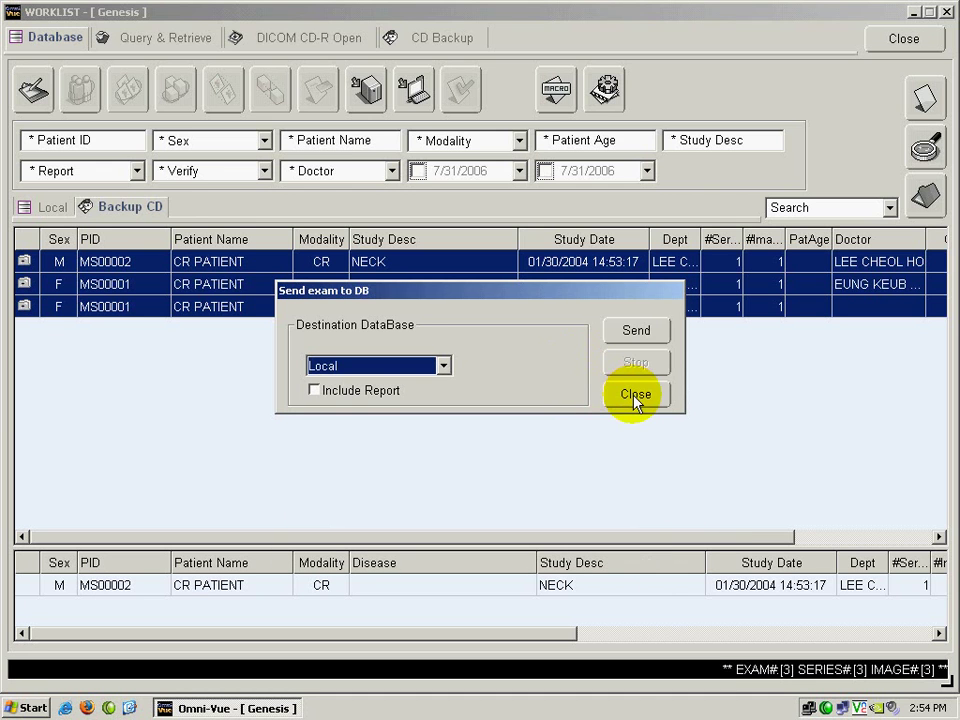
{"action": "left_click", "coordinate": [635, 395]}
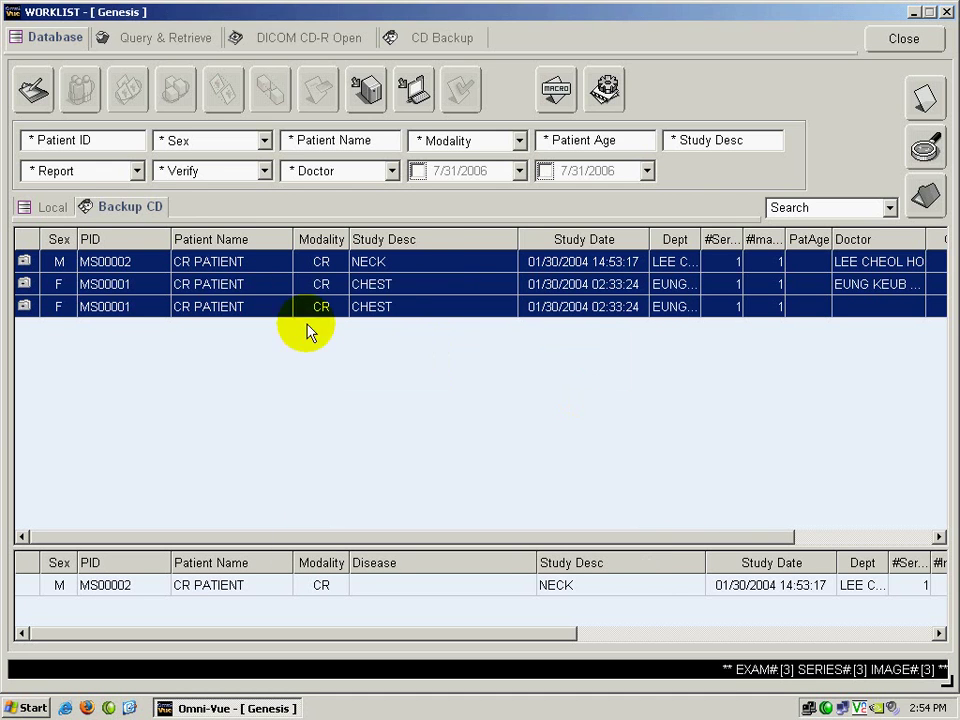
Step: Examine the restored NECK and CHEST exams from 01/30/2004 in the Local list, and rerun the search to refresh it
{"action": "left_click", "coordinate": [55, 208]}
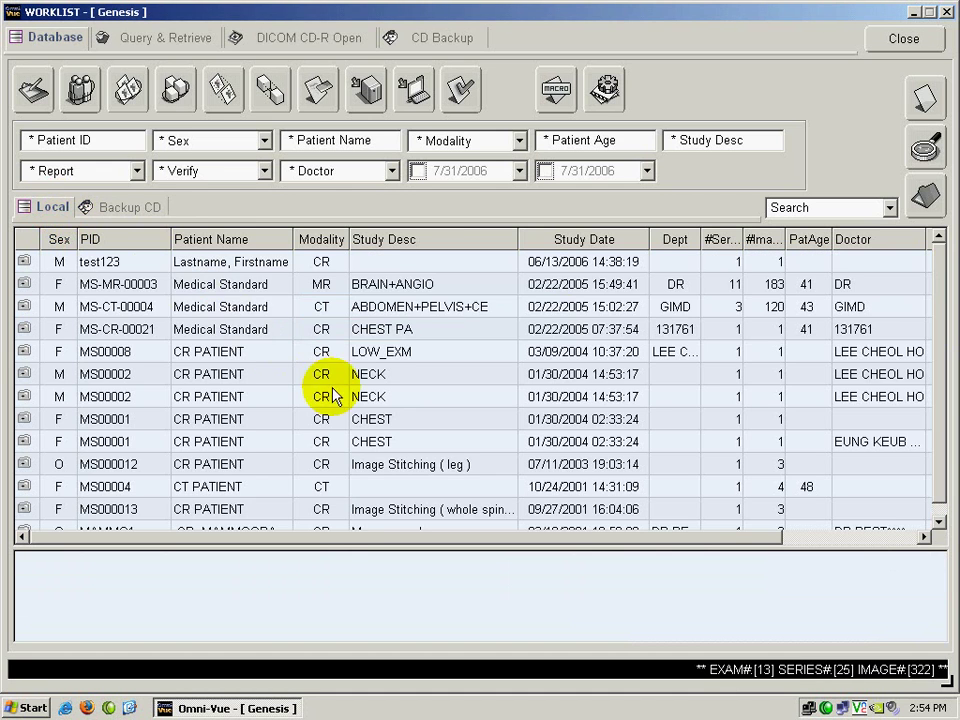
{"action": "left_click", "coordinate": [581, 378]}
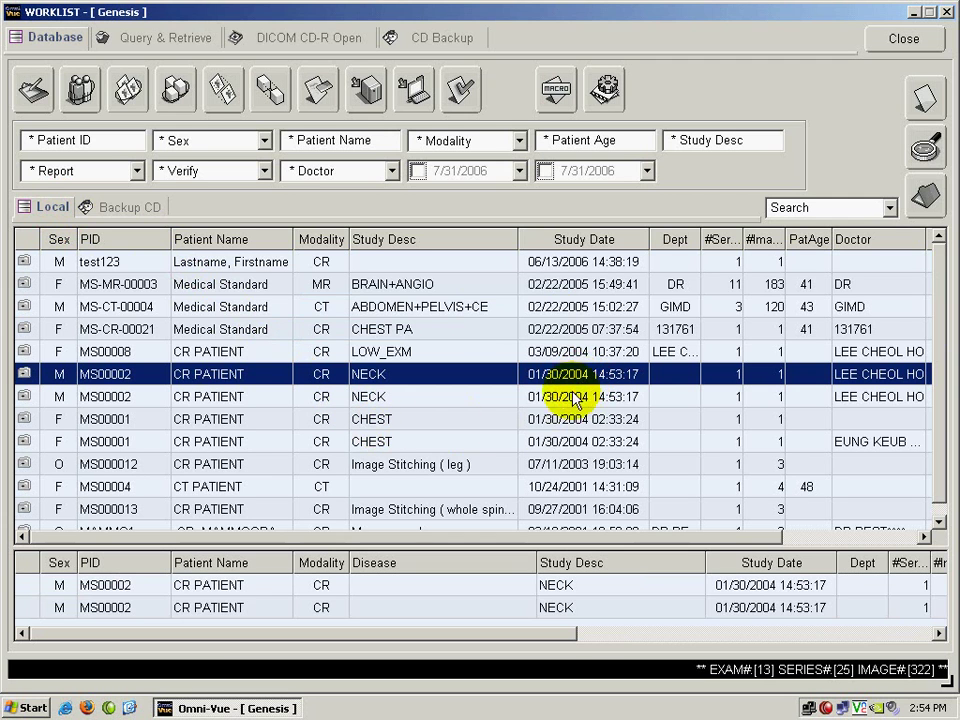
{"action": "left_click", "coordinate": [553, 441], "text": "shift"}
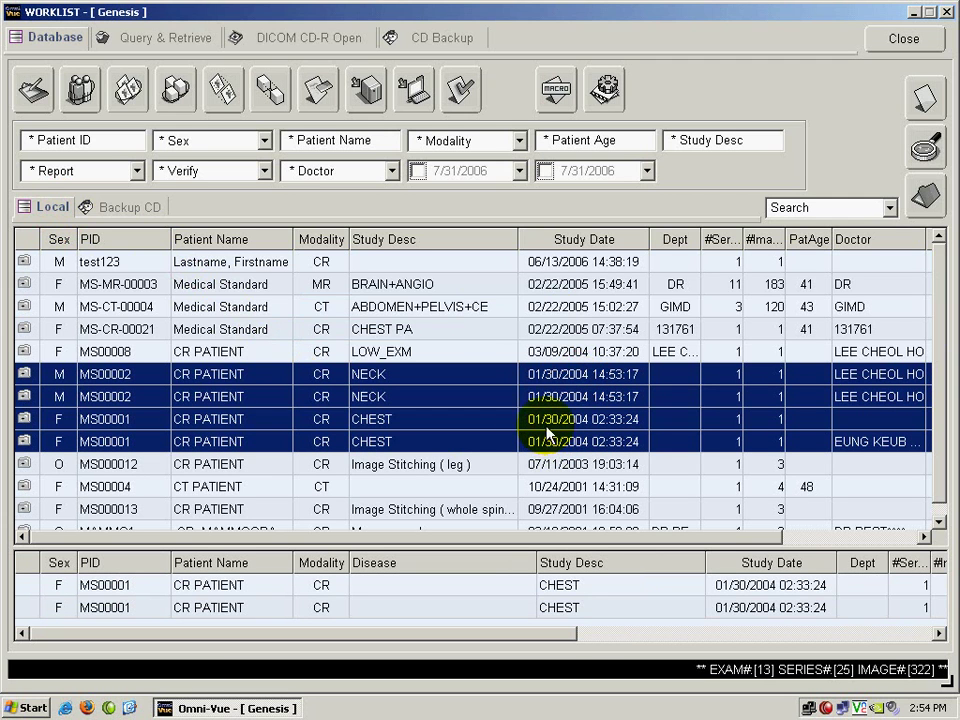
{"action": "left_click", "coordinate": [917, 145]}
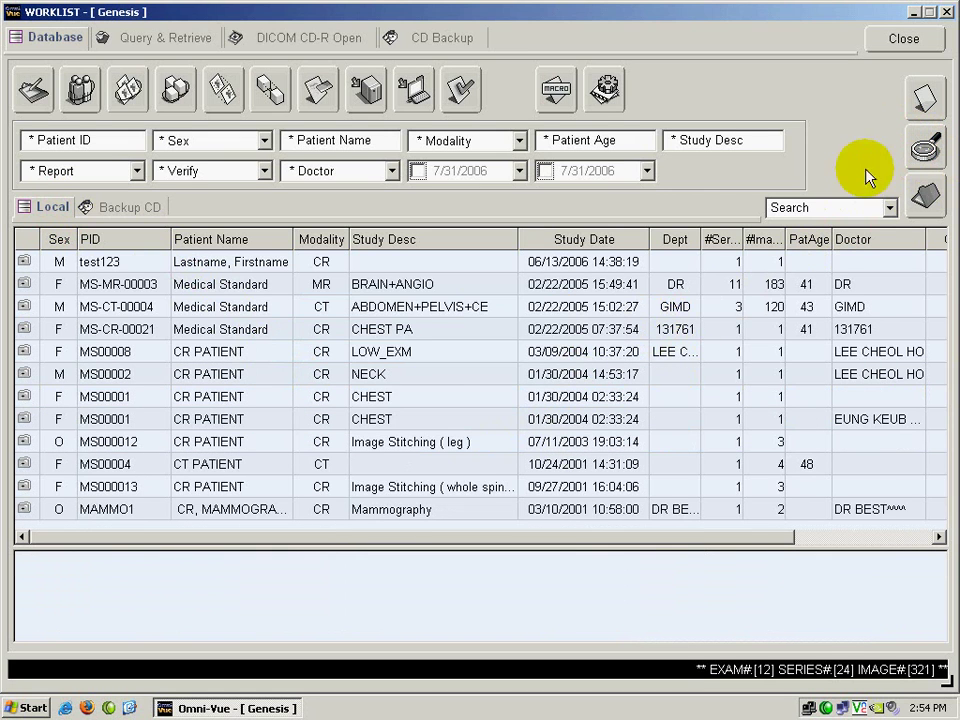